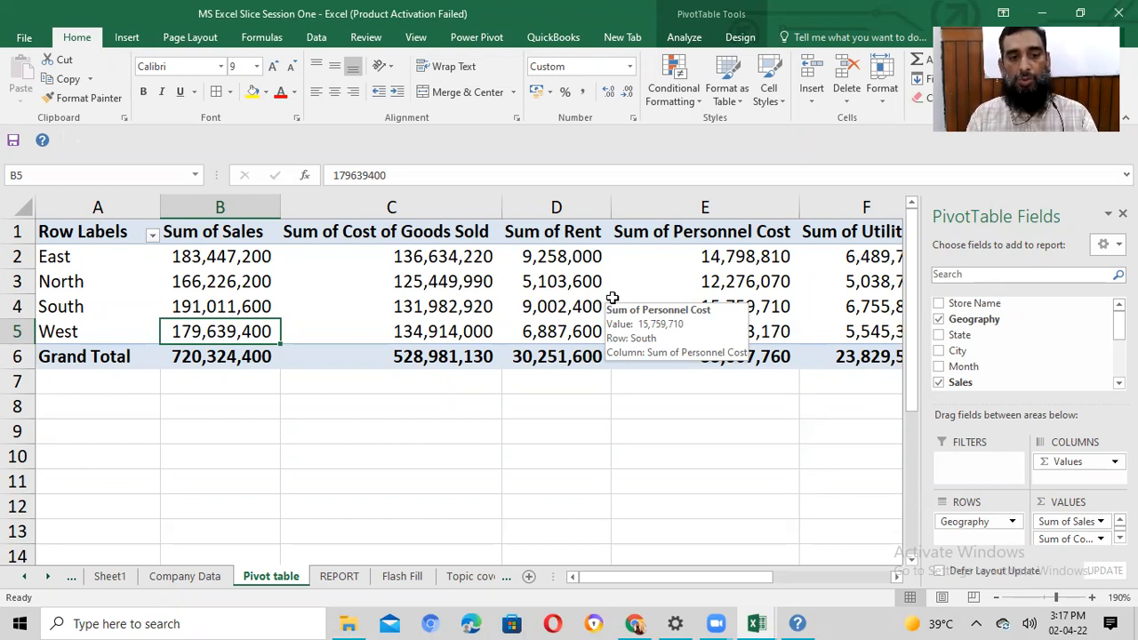
Step: Remove Geography, Sales and all the cost and expense fields from the pivot table, leaving it empty
left_click(553, 279)
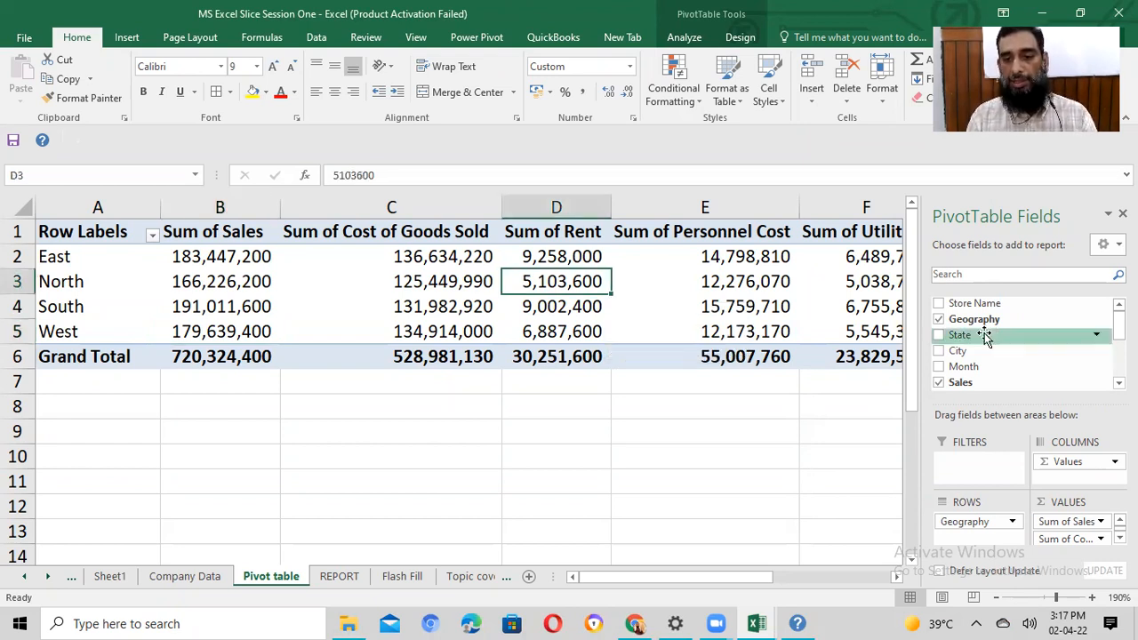
left_click(938, 319)
left_click(938, 382)
scroll(942, 378, "down", 3)
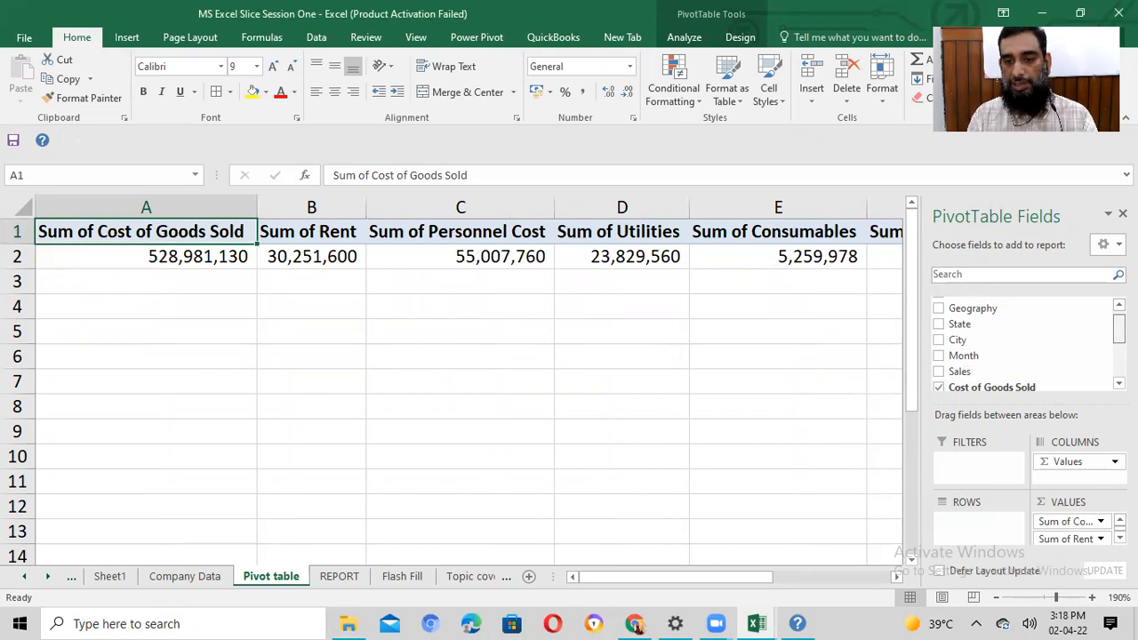
left_click(938, 350)
left_click(939, 365)
left_click(938, 383)
scroll(1111, 337, "down", 3)
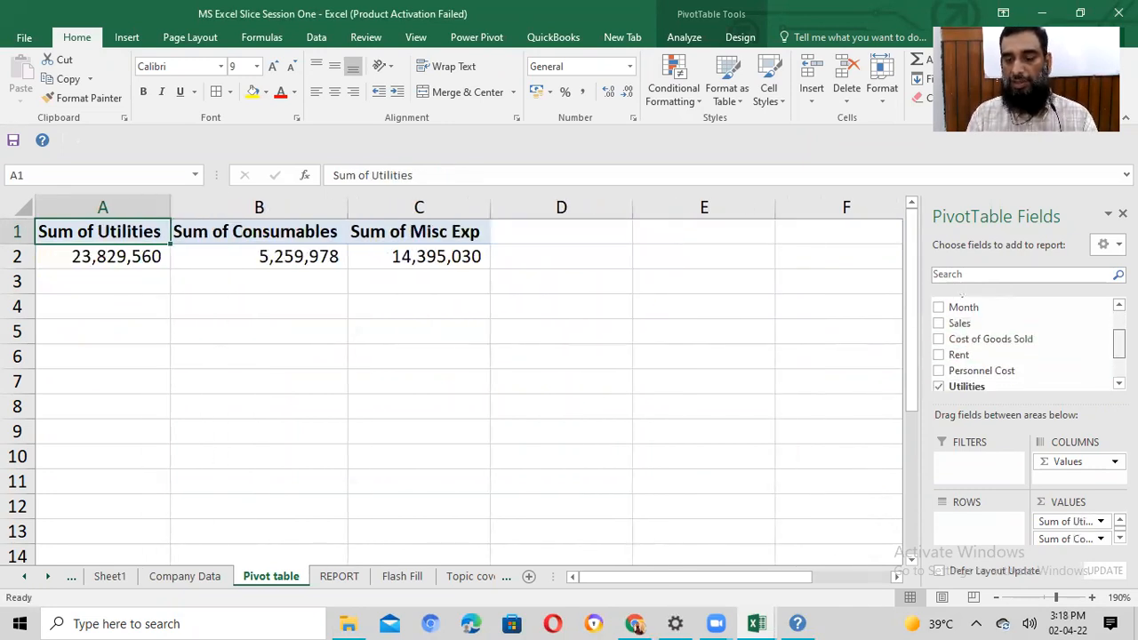
left_click(939, 328)
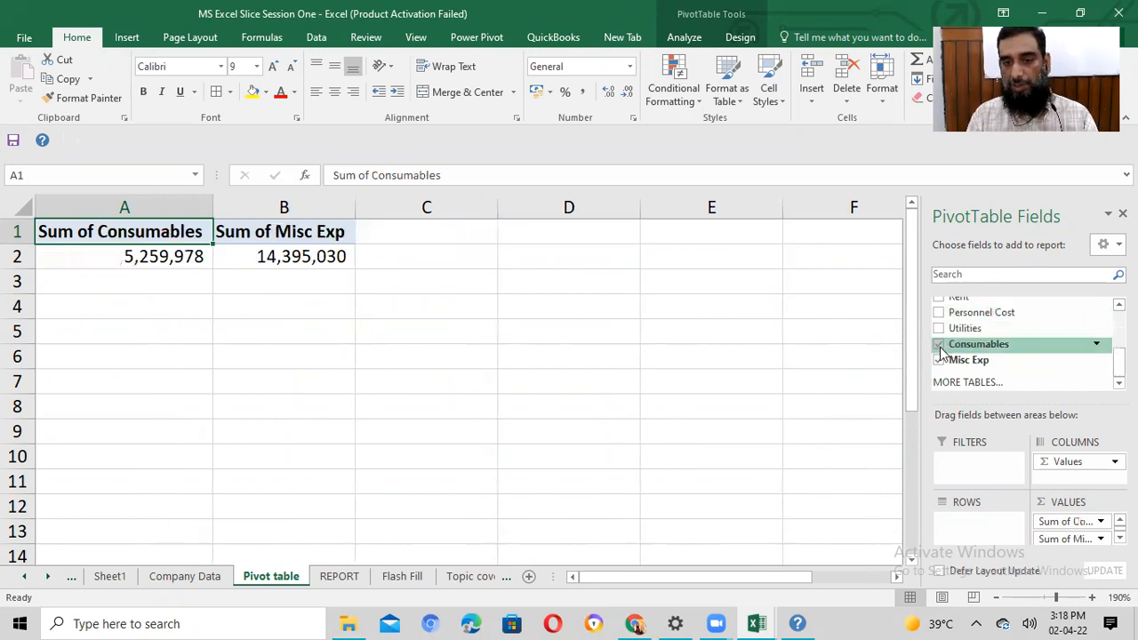
left_click(939, 344)
left_click(938, 360)
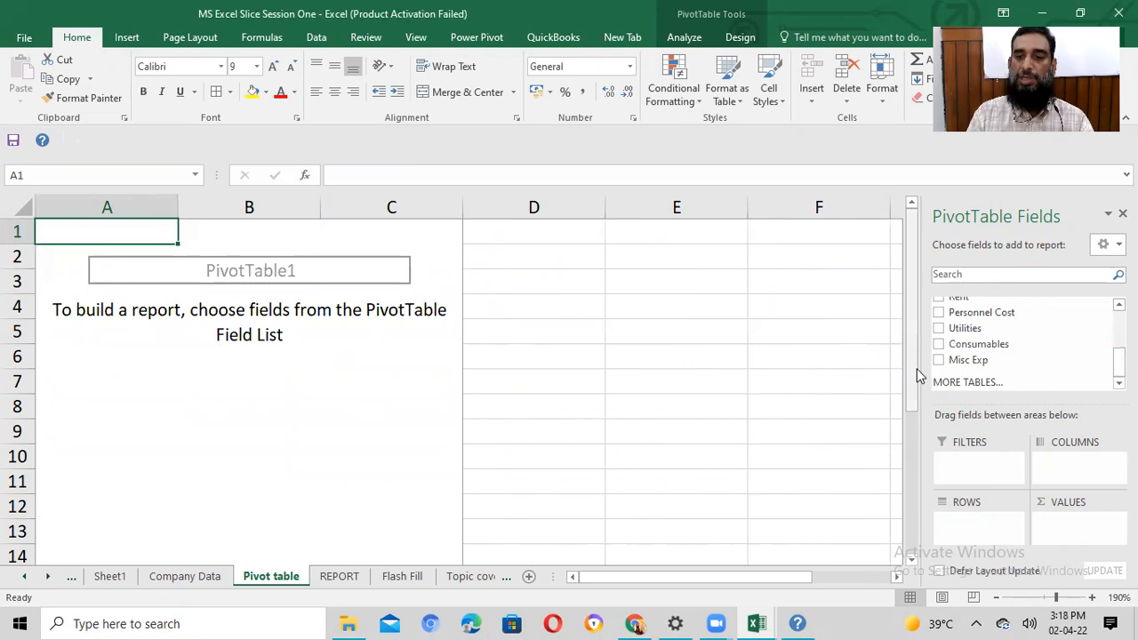
Step: Try a pivot layout with Month as rows and summed Sales as values, and remove both fields
scroll(990, 320, "up", 1)
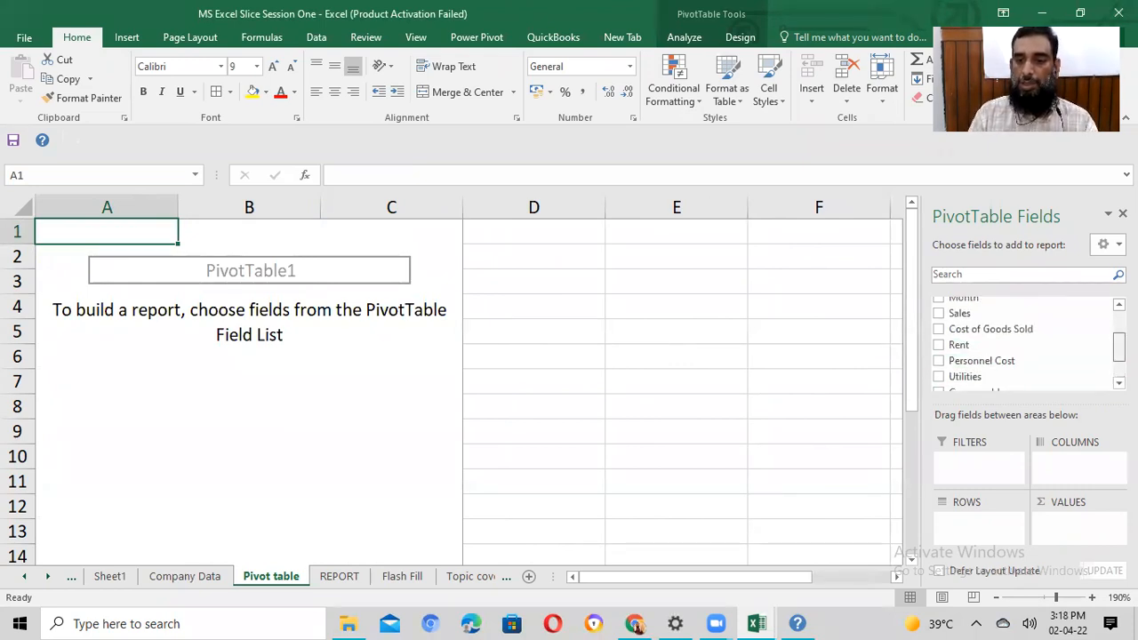
scroll(946, 333, "up", 1)
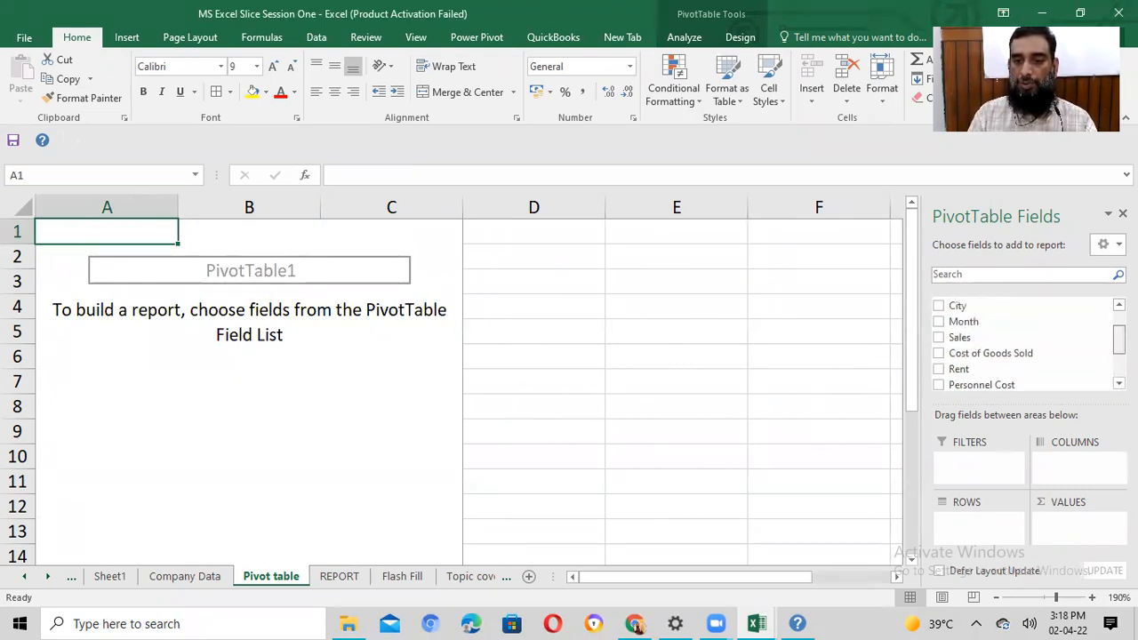
left_click(938, 324)
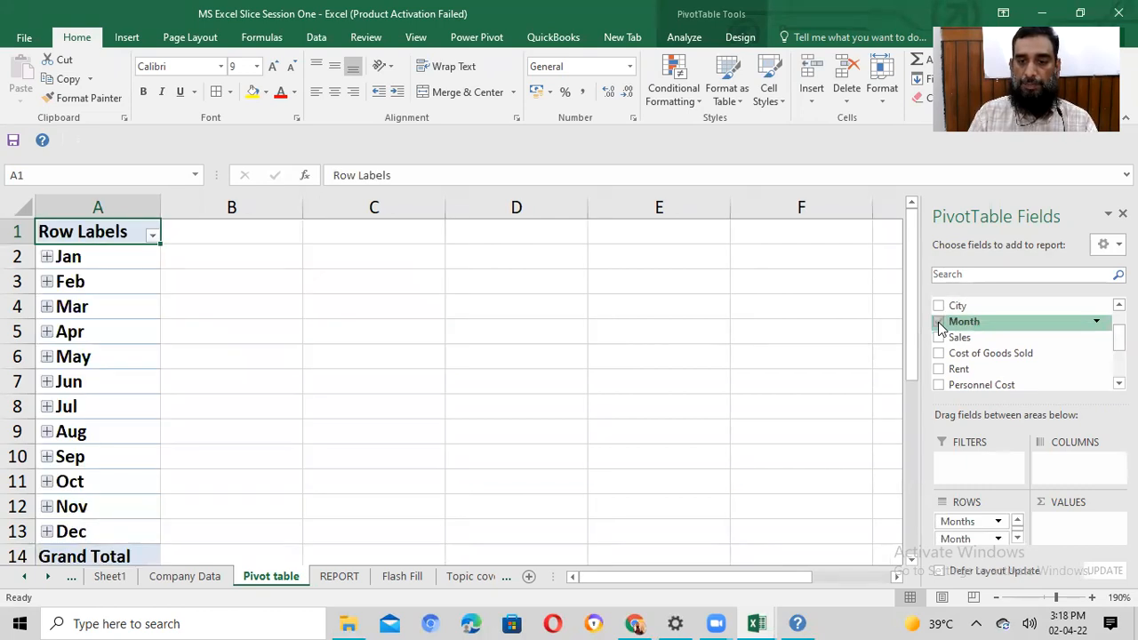
left_click(939, 339)
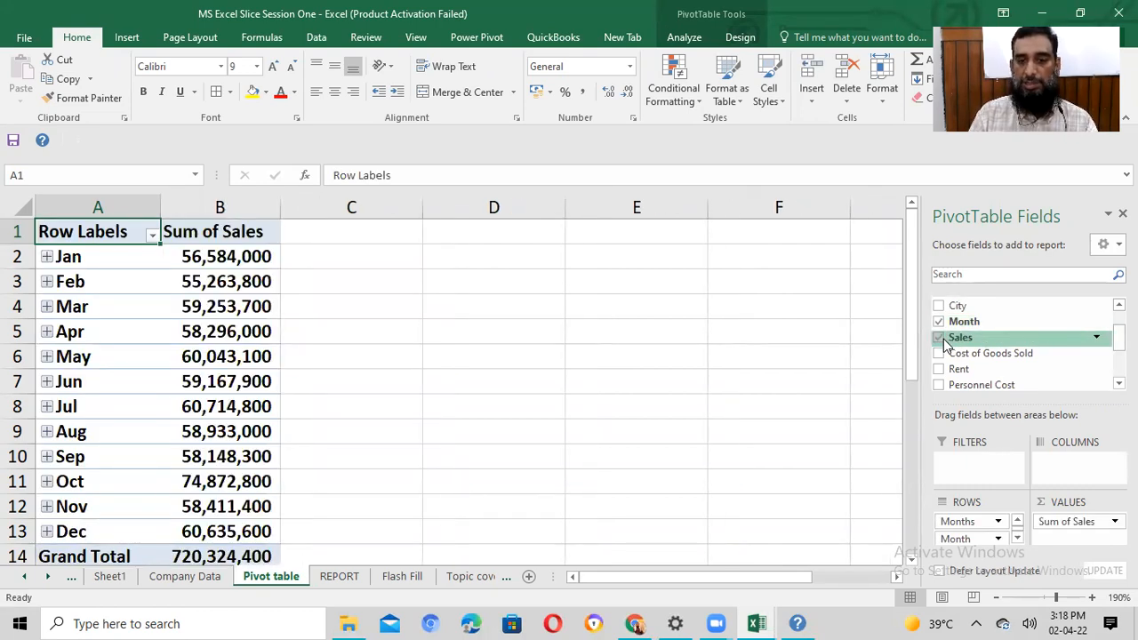
left_click(938, 339)
left_click(939, 322)
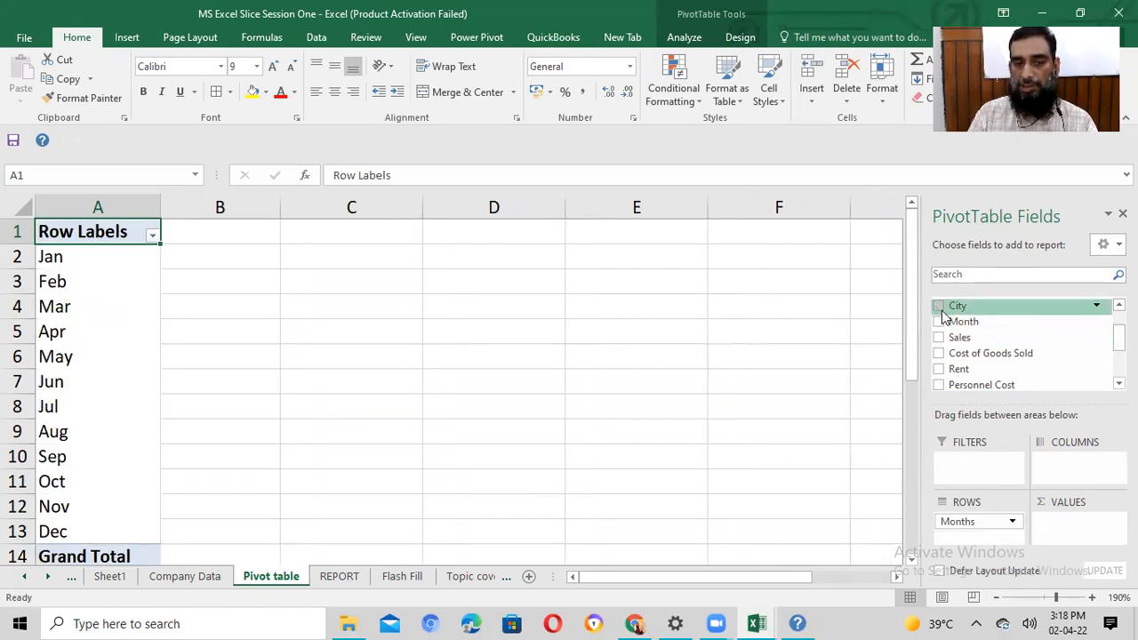
Step: Undo the recent Month and Sales field changes in the pivot table
left_click(417, 328)
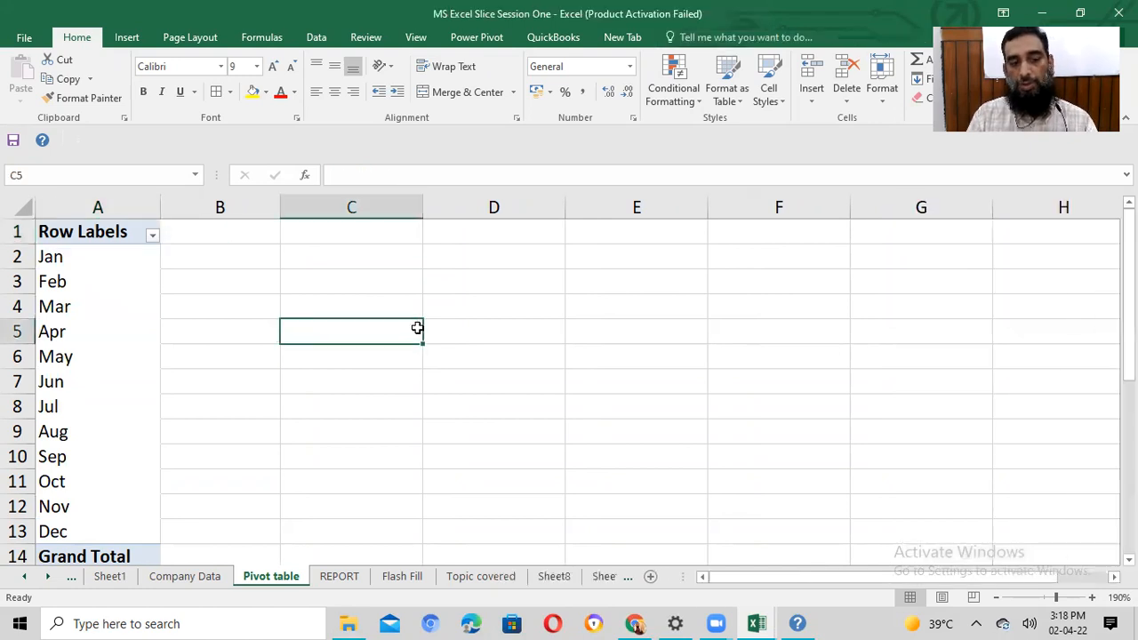
key("ctrl+z")
key("ctrl+z")
key("ctrl+z")
key("ctrl+z")
key("ctrl+z")
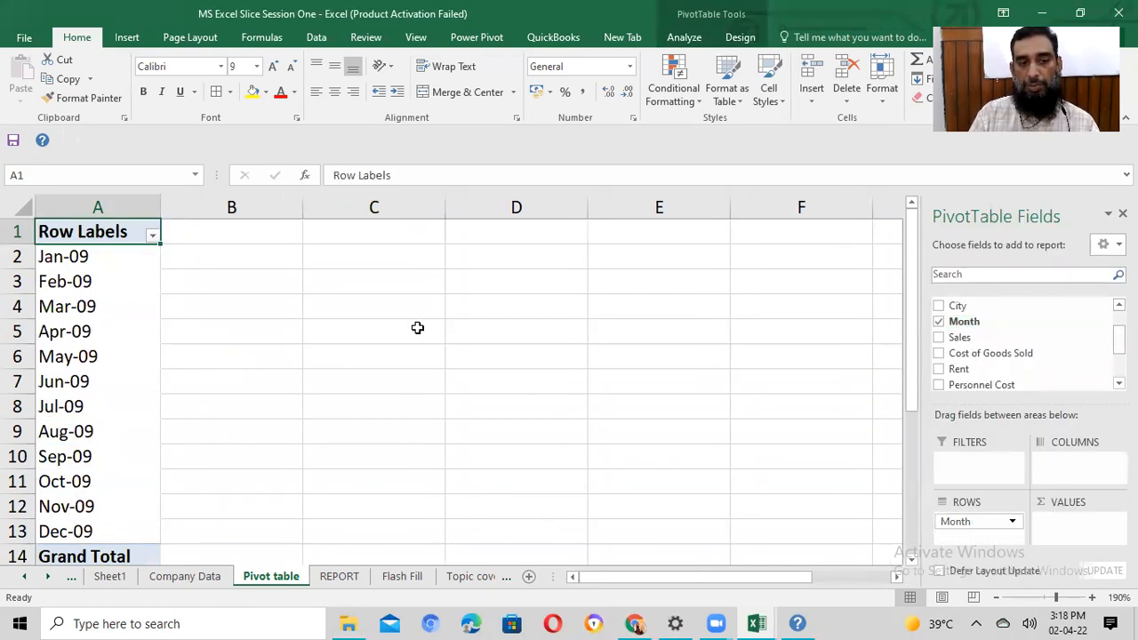
Step: Replace Month with City as the pivot table's row field and add Sales as summed values
left_click(939, 305)
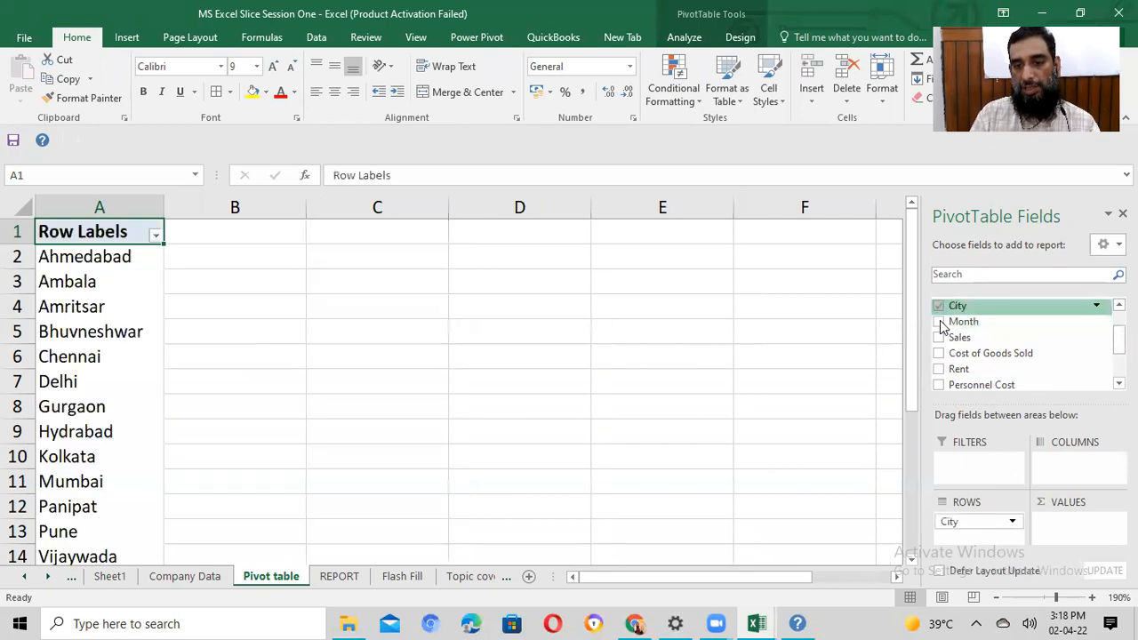
left_click(940, 338)
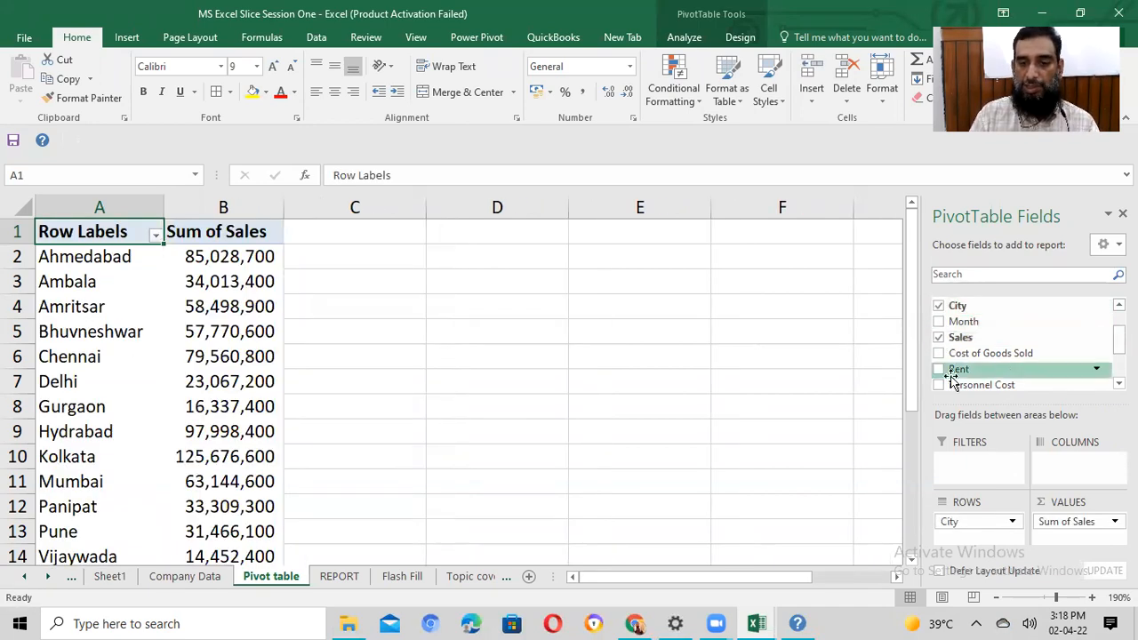
Step: Try adding Cost of Goods Sold, Rent and Personnel Cost as value fields in the city pivot table
left_click(940, 354)
left_click(939, 370)
left_click(940, 369)
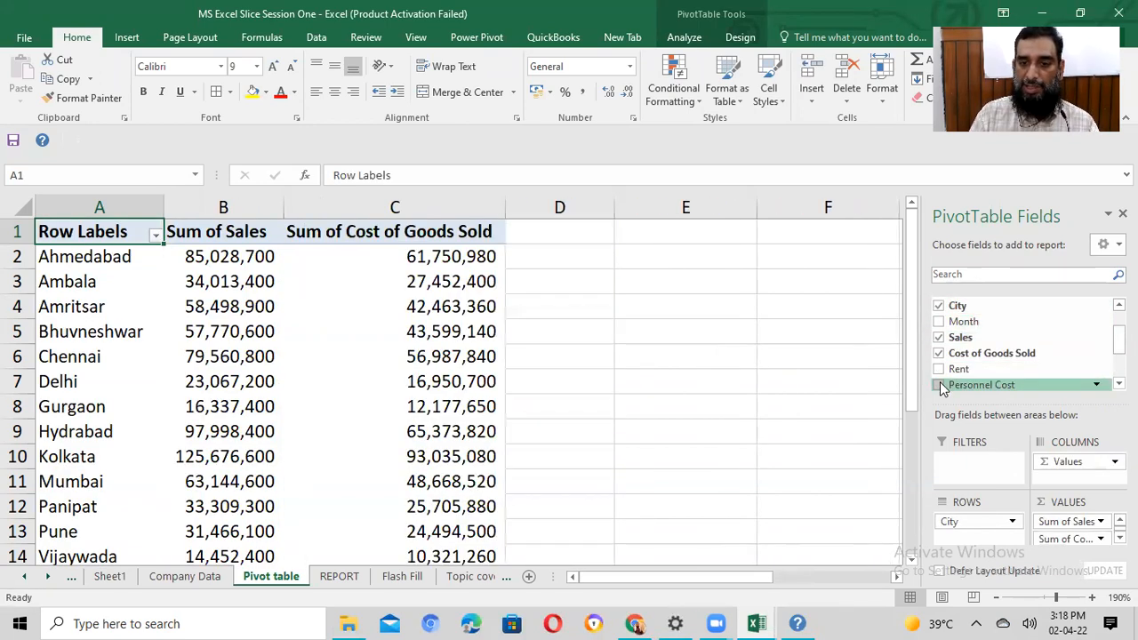
left_click(940, 368)
left_click(938, 385)
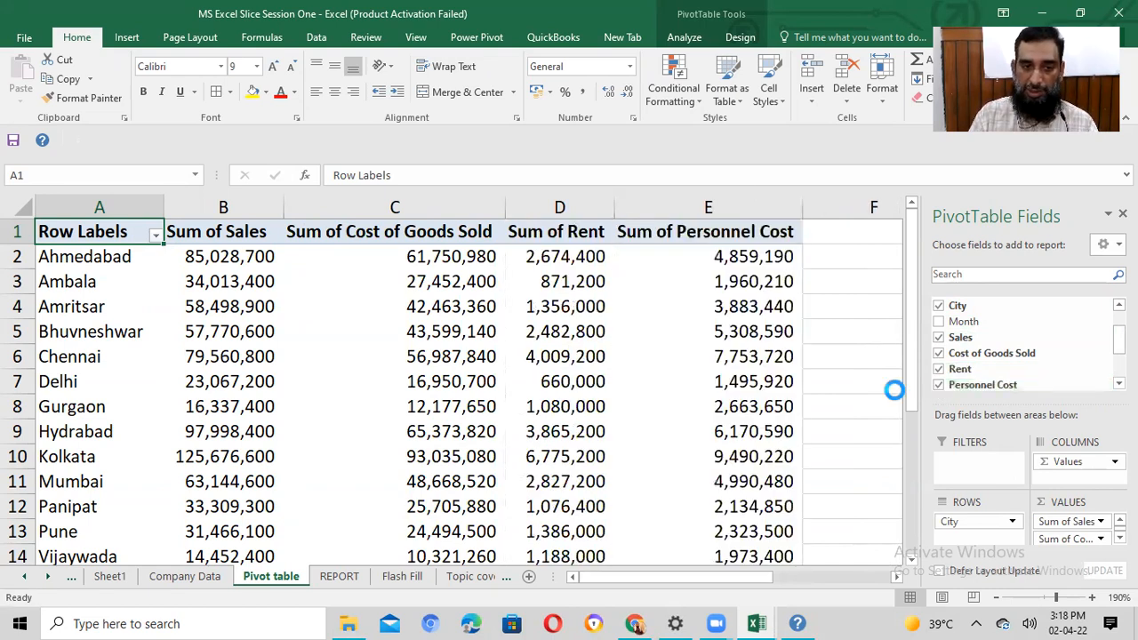
Step: Undo the additions of Personnel Cost, Rent, Cost of Goods Sold and Sales, leaving only City in the rows
key("ctrl+z")
key("ctrl+z")
key("ctrl+z")
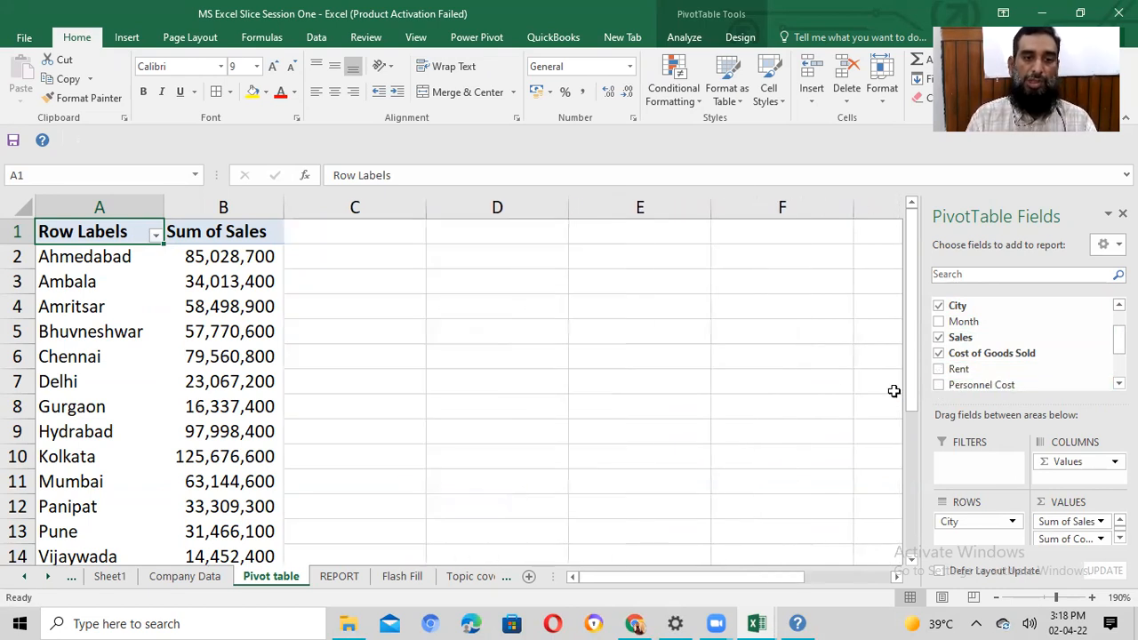
key("ctrl+z")
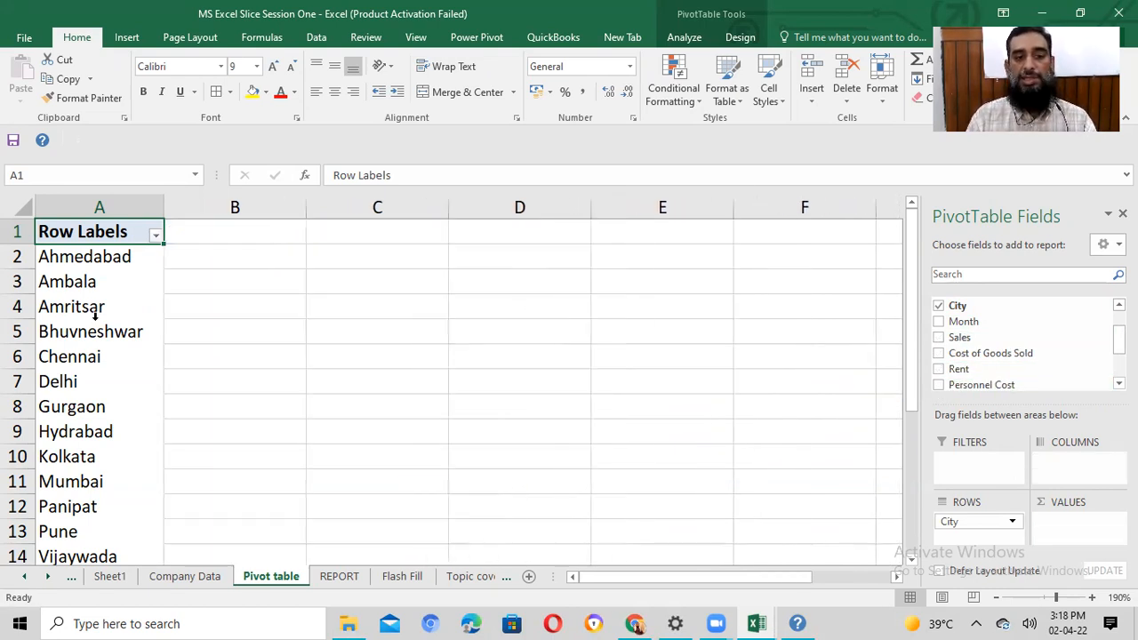
Step: Add Sales back to the city pivot table's values and review the sum for each city
left_click(939, 338)
scroll(298, 335, "down", 3)
scroll(297, 335, "up", 3)
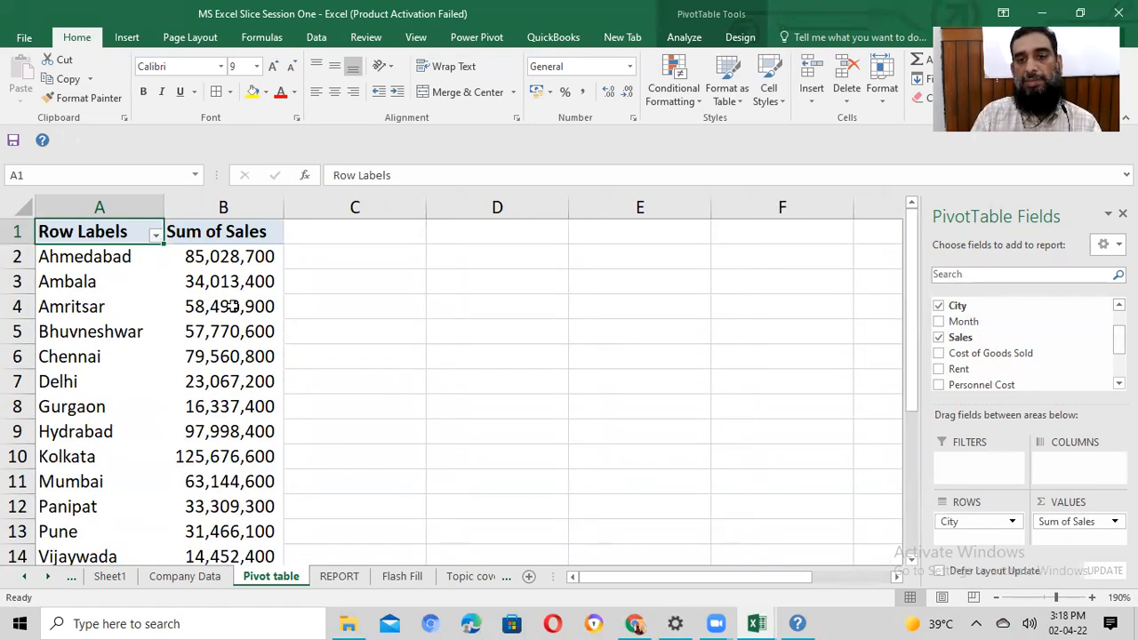
mouse_move(230, 306)
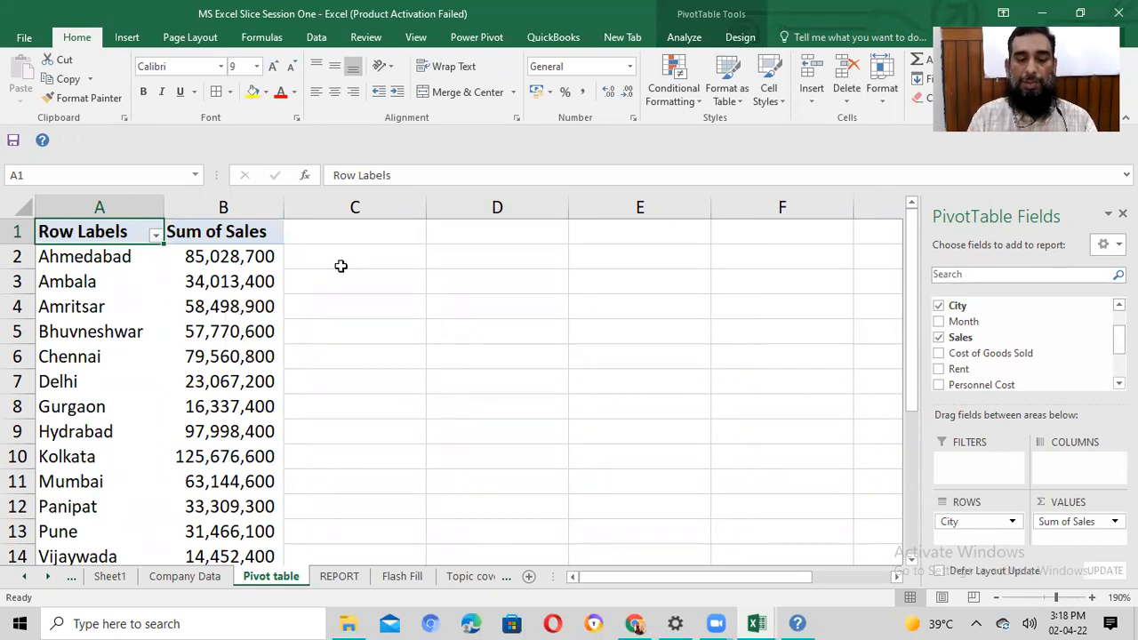
Step: Insert a Stacked Column PivotChart of the sales by city
left_click(409, 268)
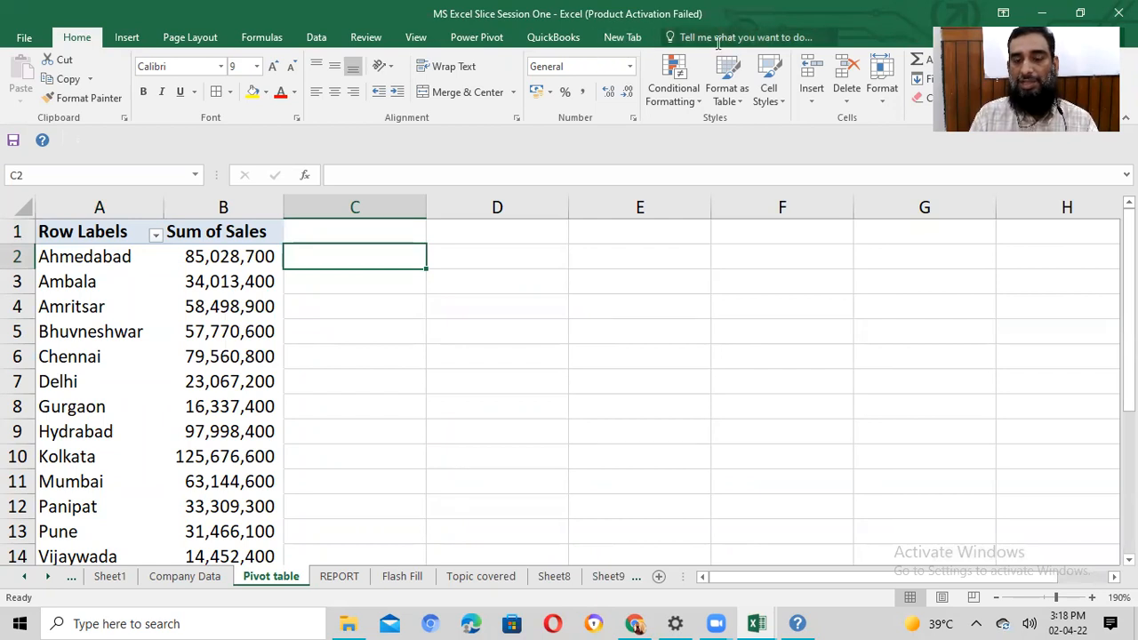
left_click(254, 255)
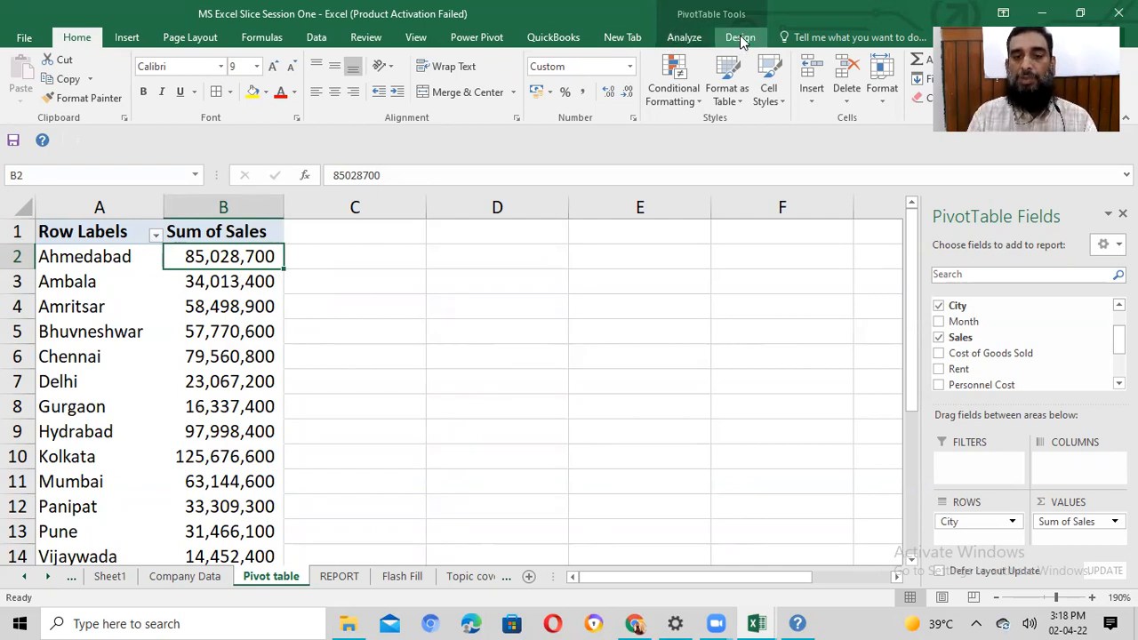
left_click(686, 40)
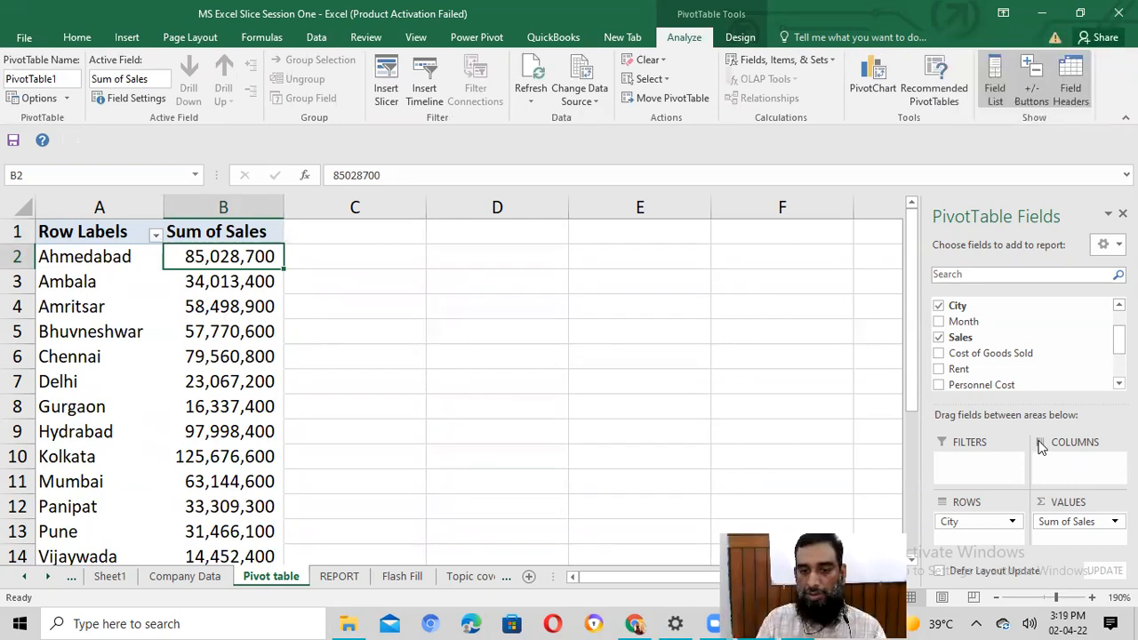
left_click(878, 98)
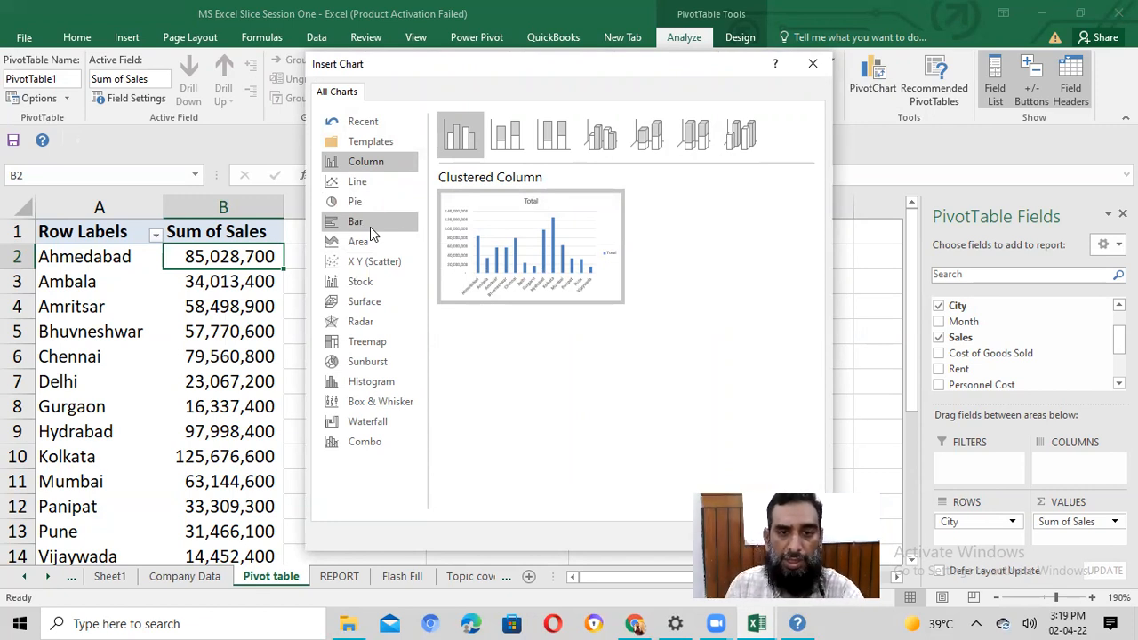
left_click(513, 146)
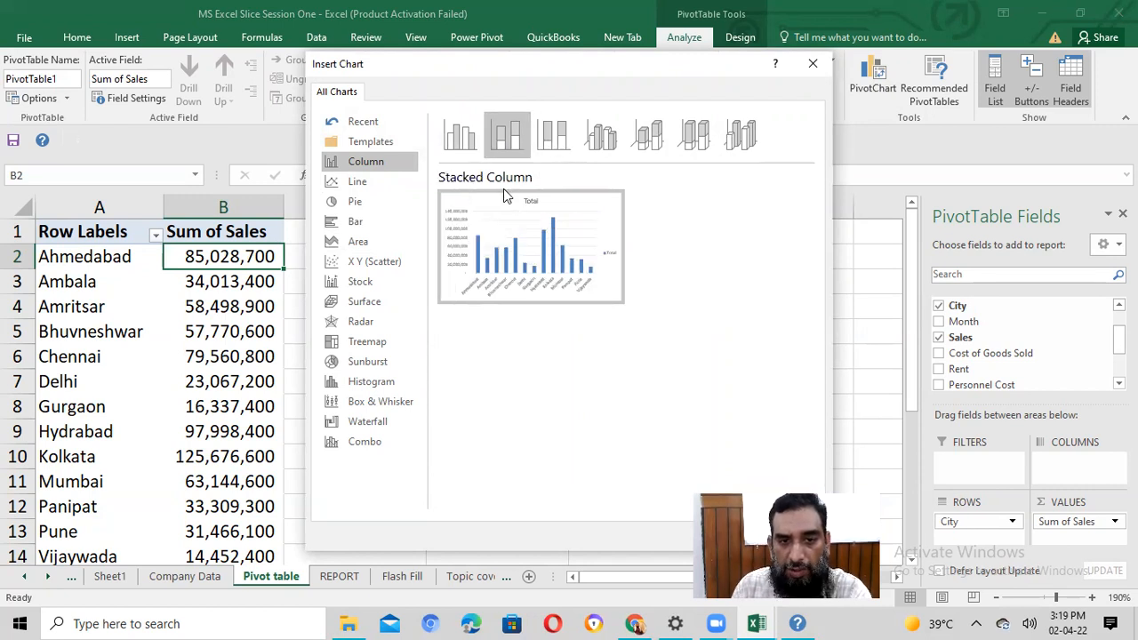
mouse_move(528, 250)
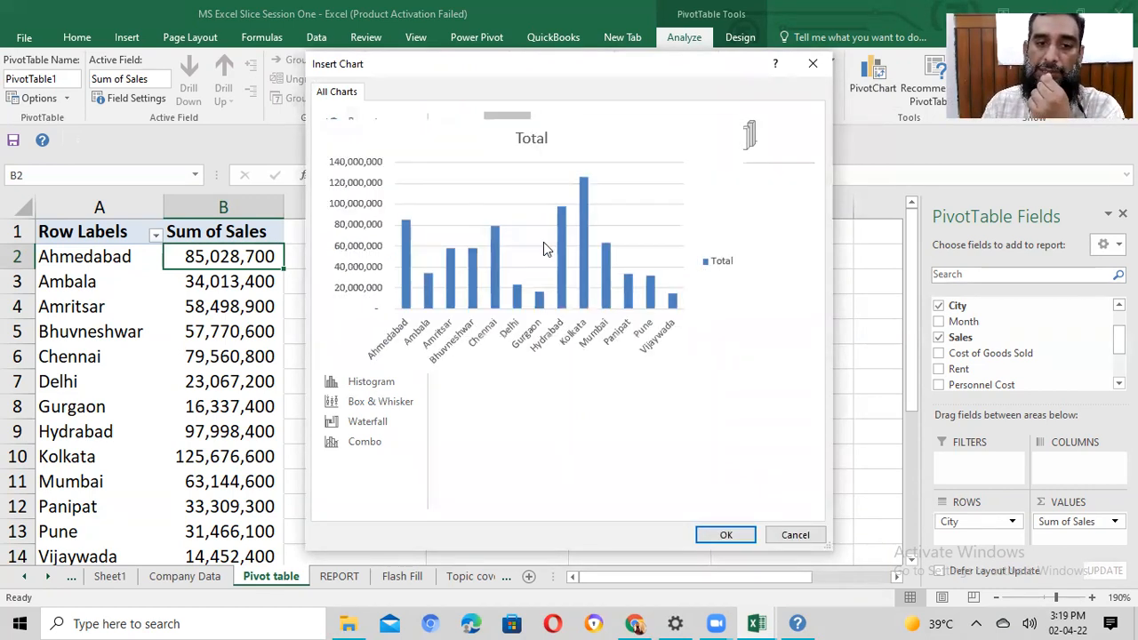
left_click(727, 535)
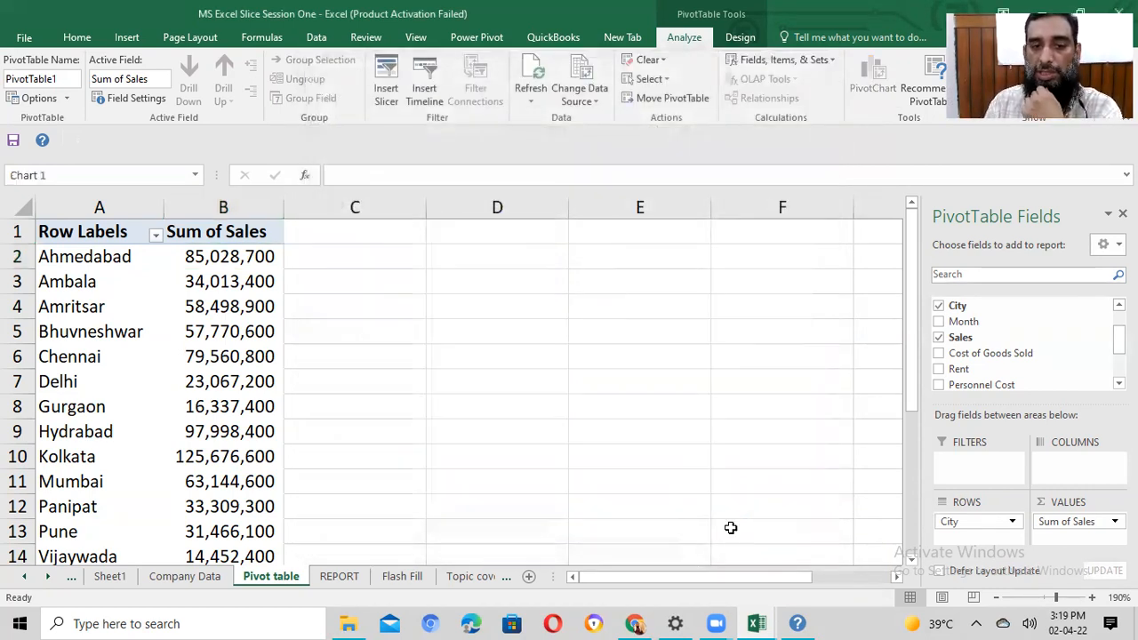
Step: Position the PivotChart beside the pivot table, starting at column C, and inspect its columns and city labels
left_click_drag(664, 290, 780, 280)
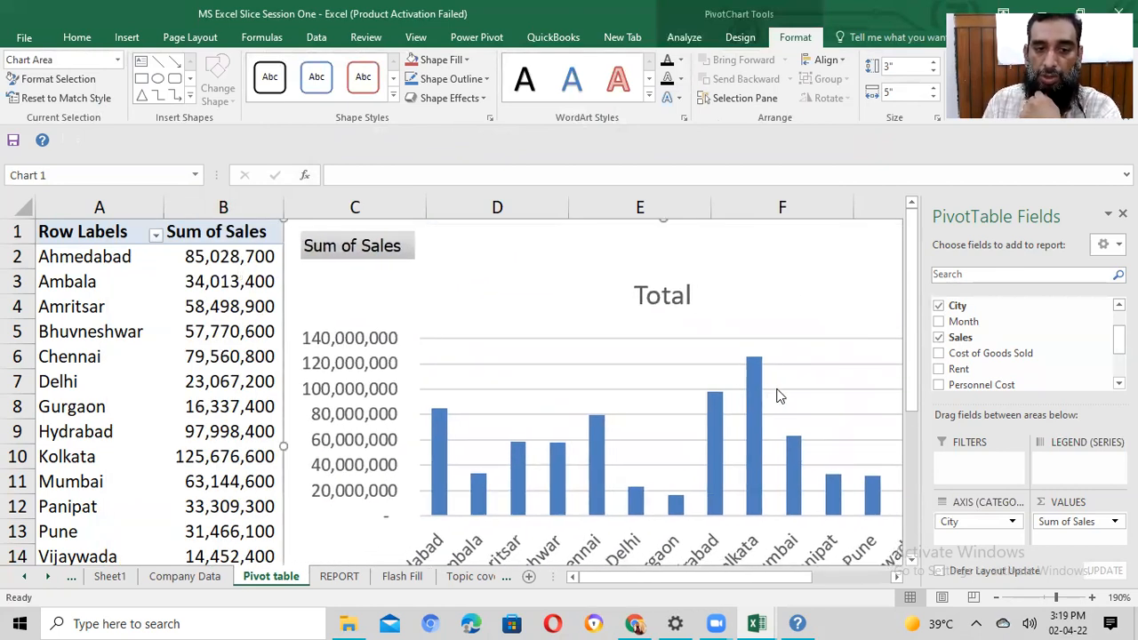
scroll(778, 396, "down", 1)
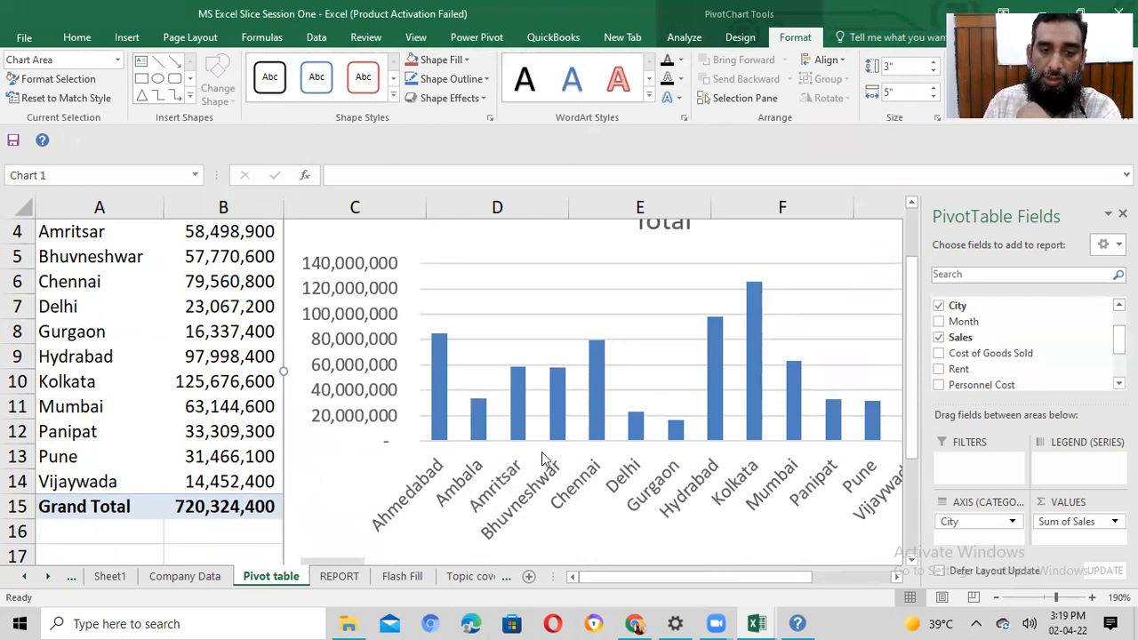
scroll(678, 301, "up", 1)
Step: Replace the PivotChart's title with "City Wise Sales Chart"
left_click(676, 298)
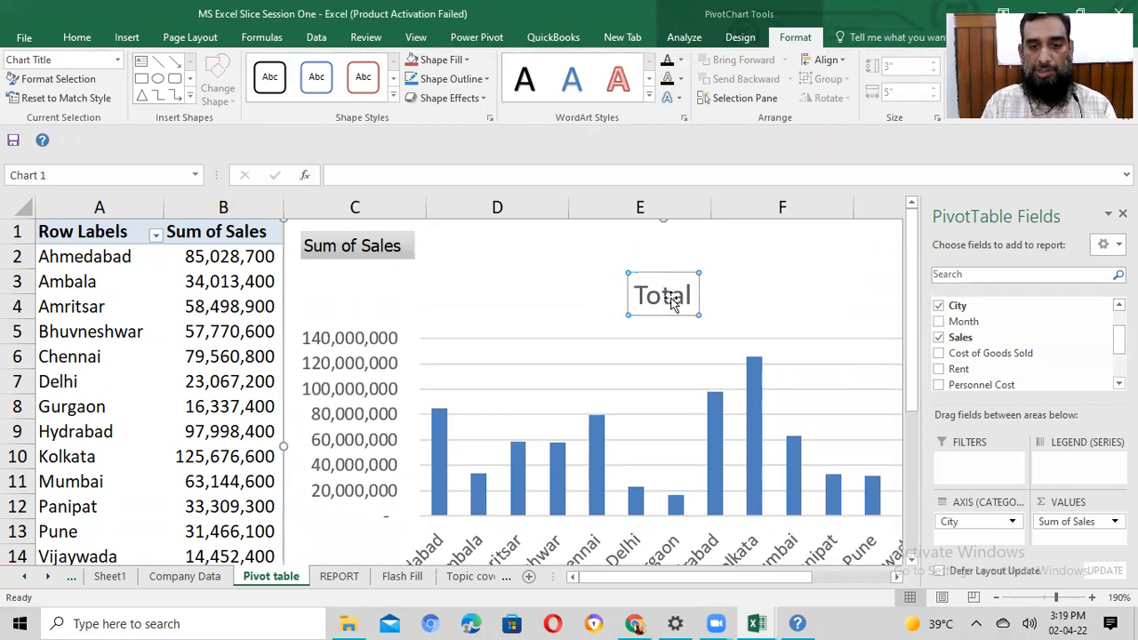
left_click_drag(672, 297, 639, 297)
left_click(657, 295)
key("BackSpace")
key("BackSpace")
key("BackSpace")
key("BackSpace")
key("BackSpace")
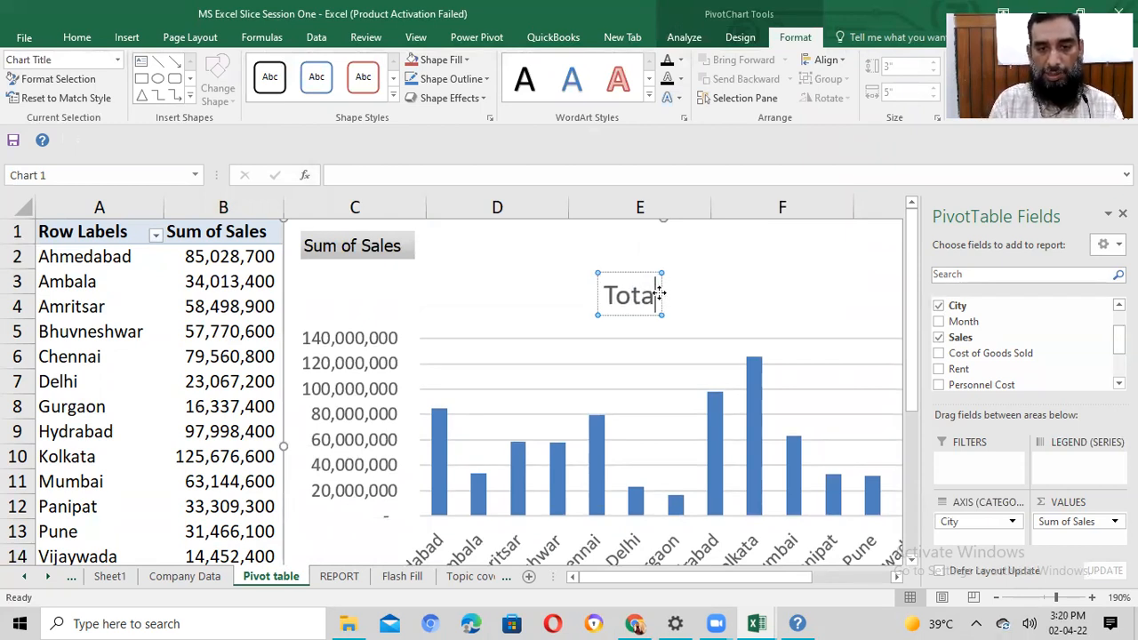
type("Ci")
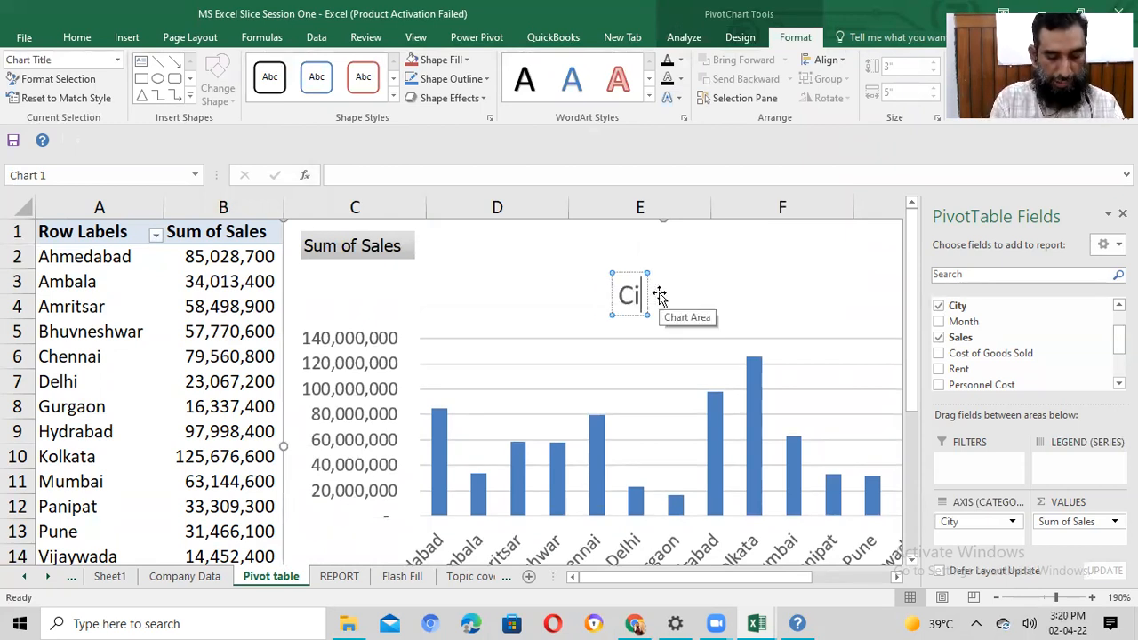
type("ty Wis")
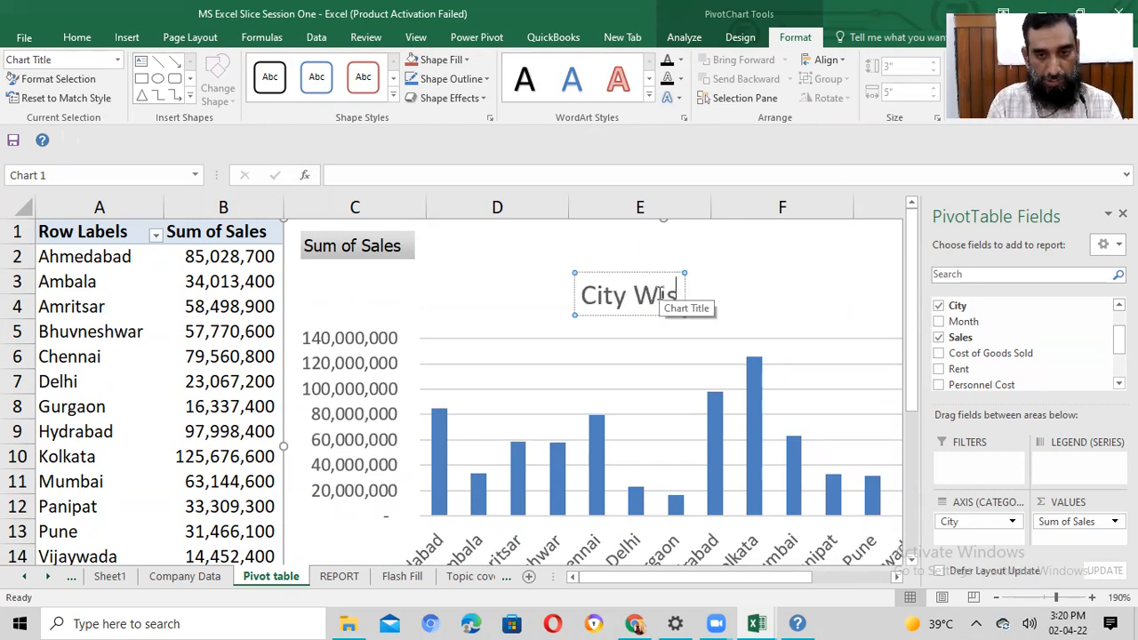
type("e Sal")
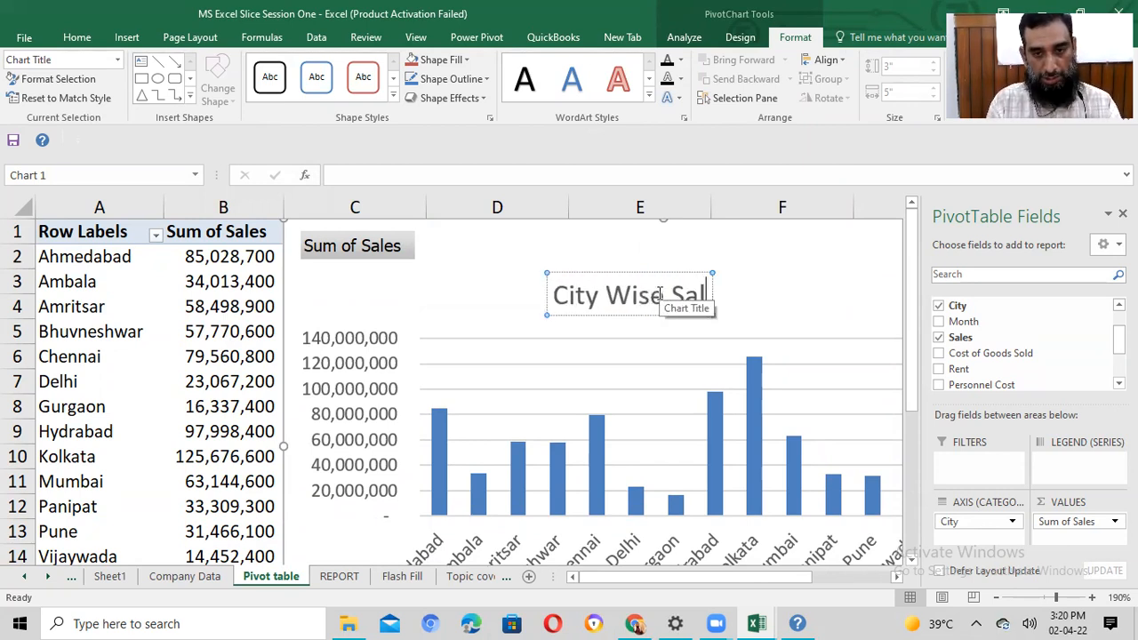
type("es Chart")
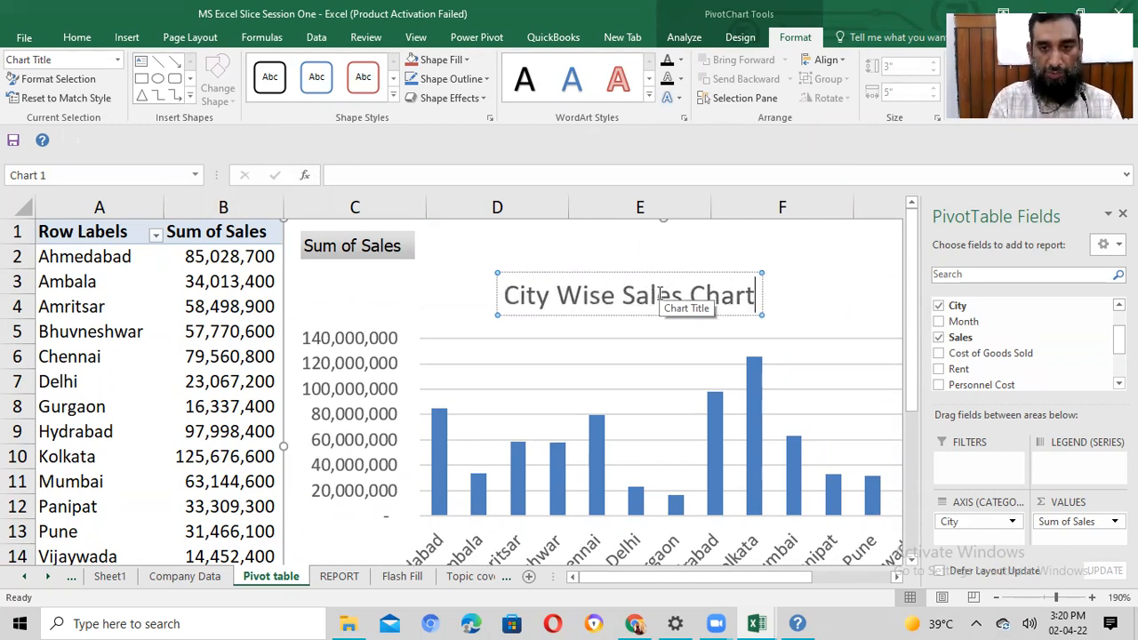
Step: Review the titled chart's columns and city labels, including its lower part and the table's Grand Total row
left_click(787, 315)
scroll(747, 353, "down", 1)
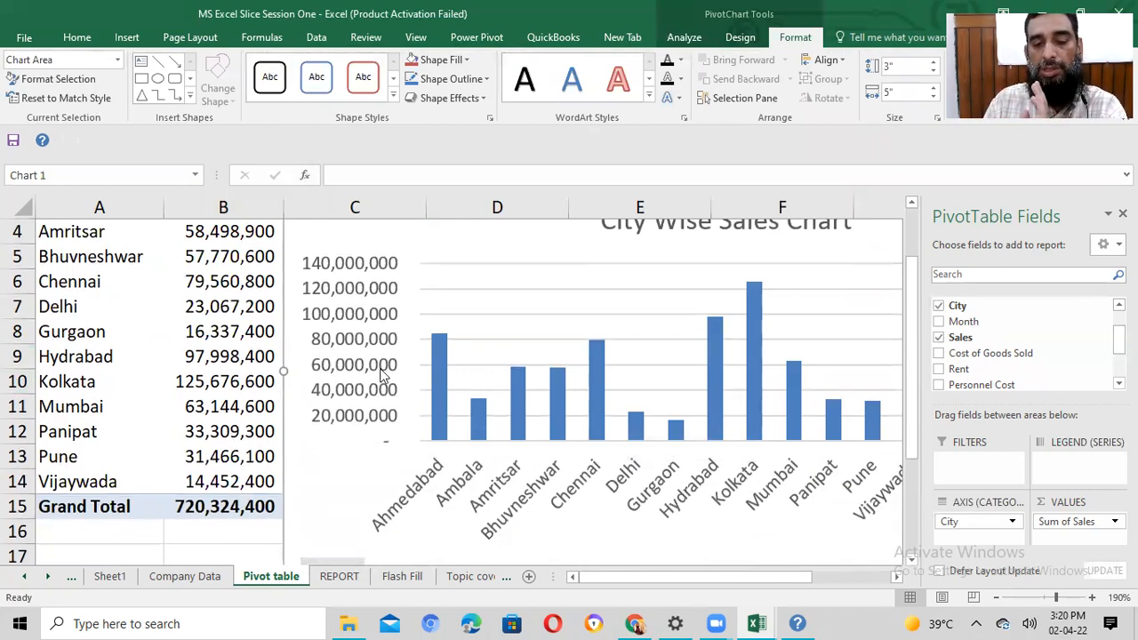
scroll(604, 500, "down", 2)
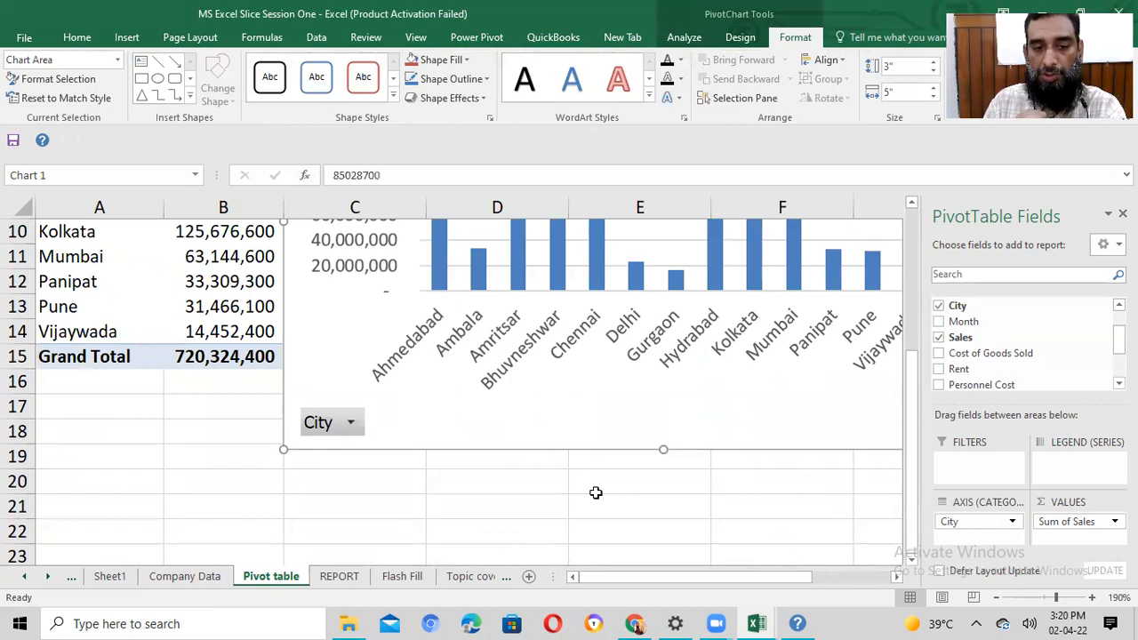
left_click(597, 484)
scroll(861, 421, "up", 2)
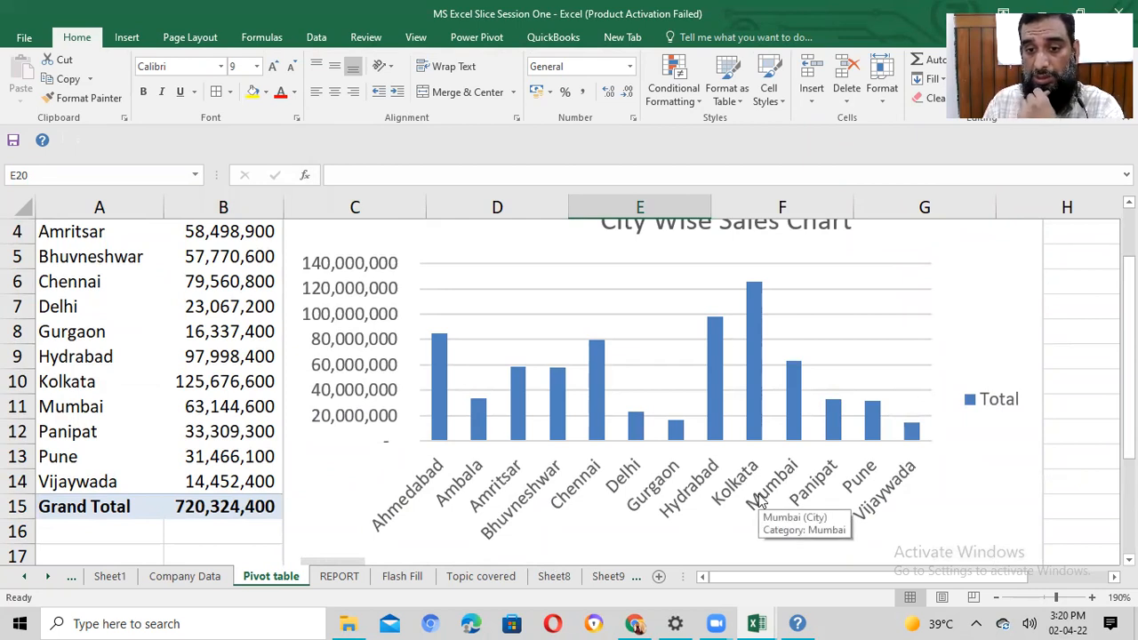
mouse_move(751, 332)
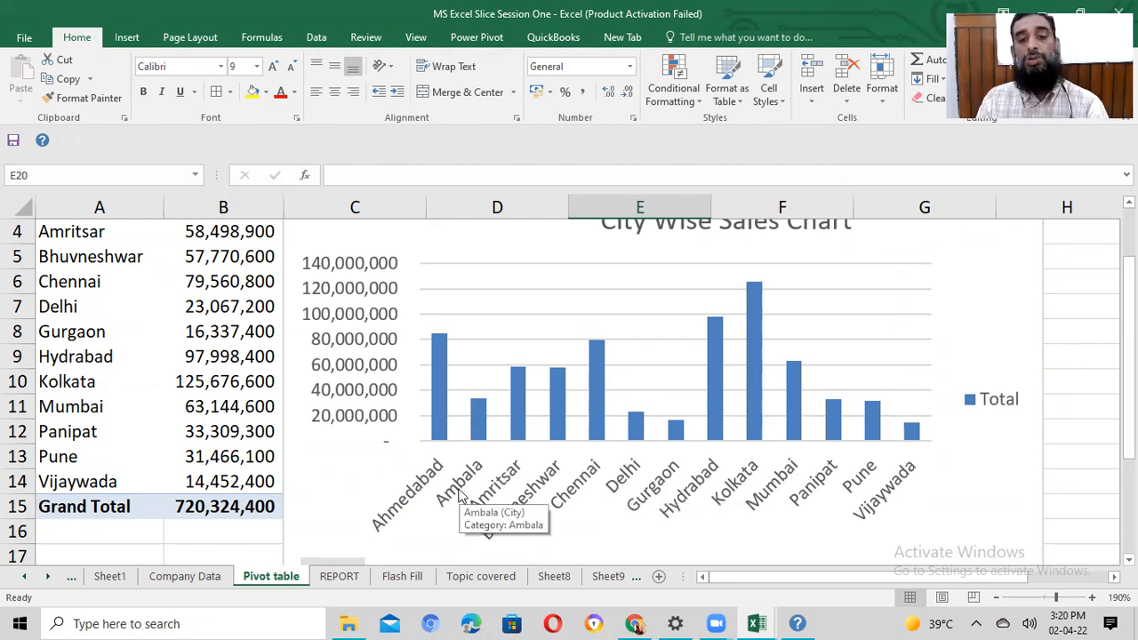
scroll(638, 366, "up", 1)
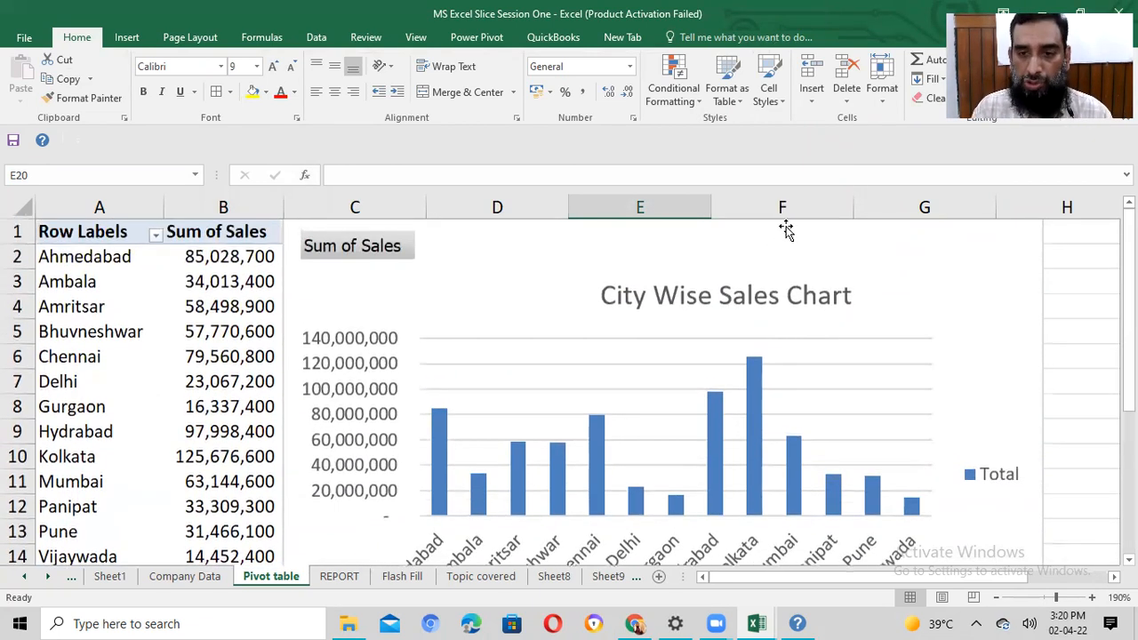
Step: Cut the City Wise Sales Chart from the Pivot table sheet
left_click(804, 234)
right_click(804, 233)
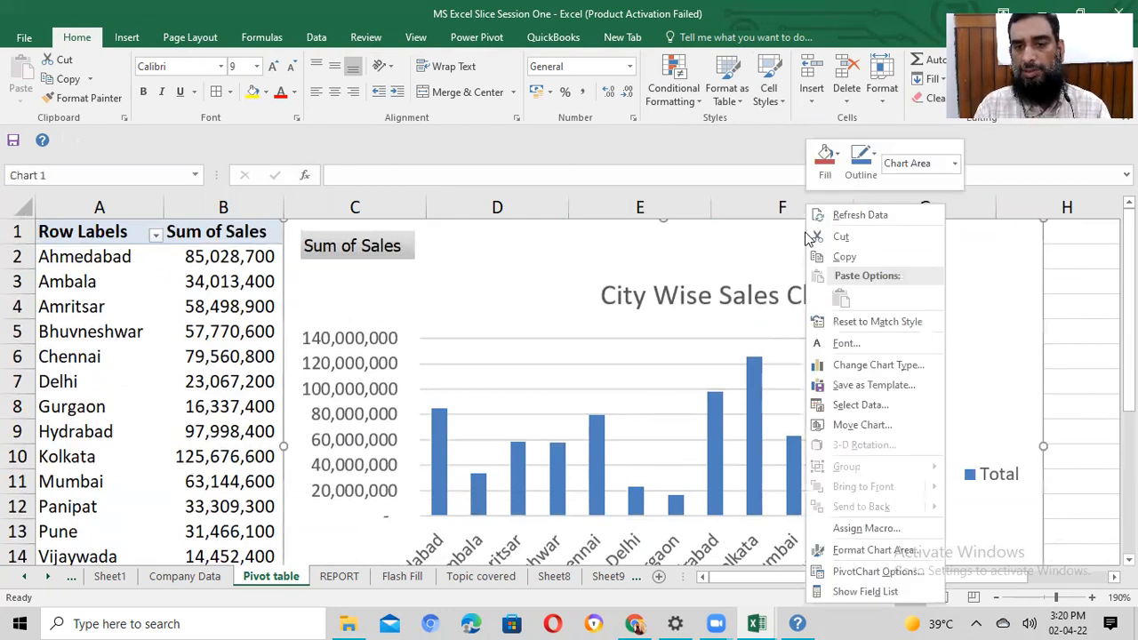
left_click(840, 236)
Step: Insert a Line PivotChart of the sales by city and move it beside the pivot table, starting at column C
left_click(258, 304)
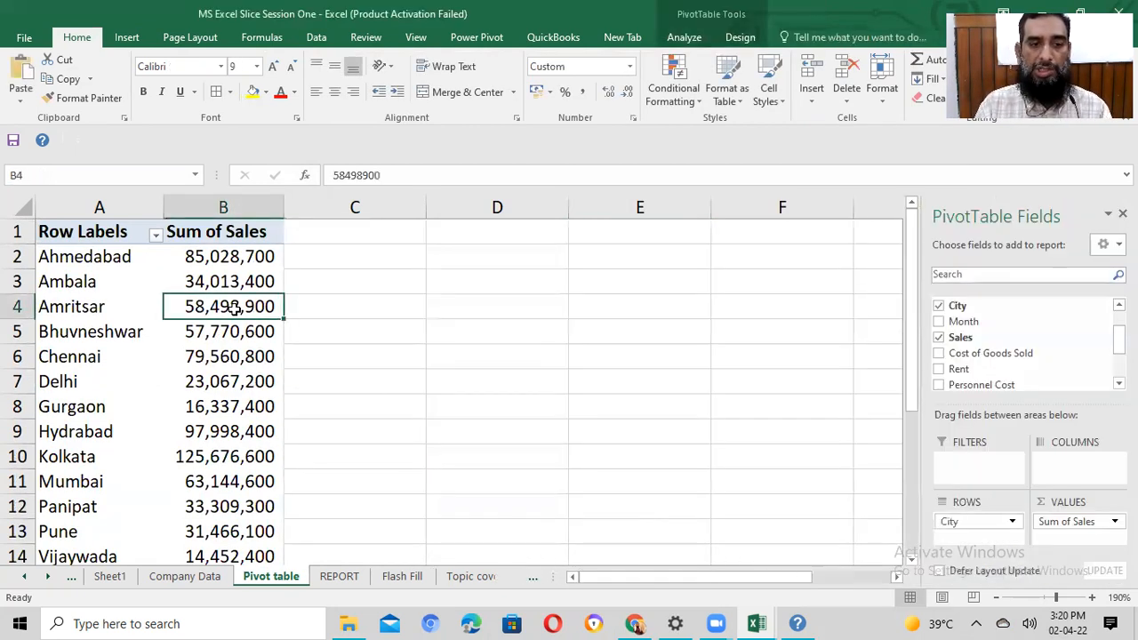
left_click(685, 40)
left_click(871, 80)
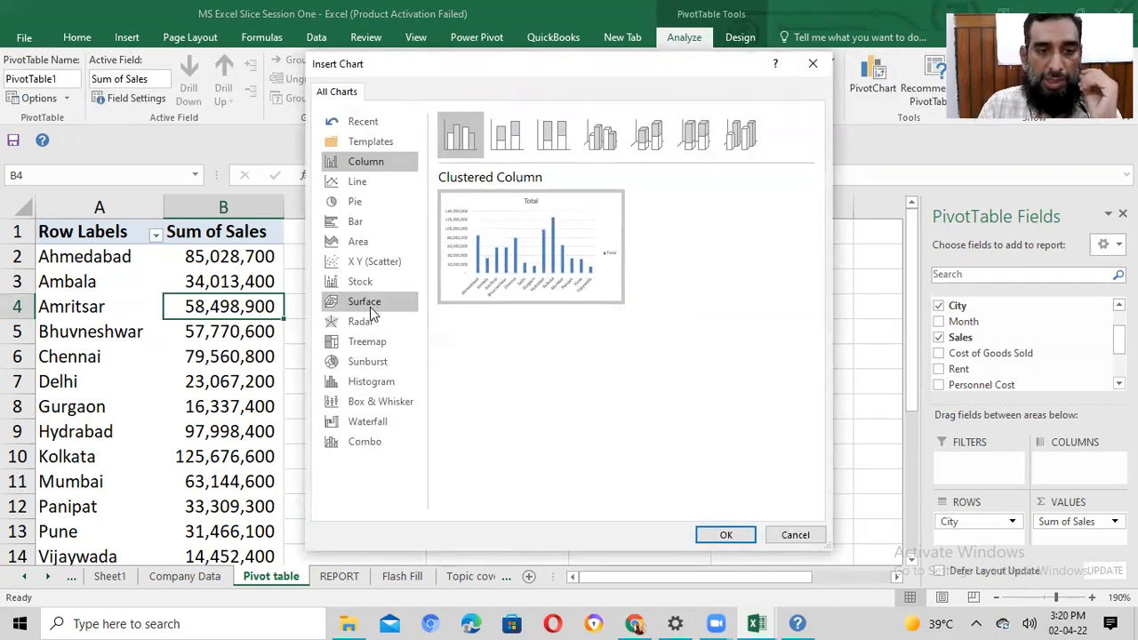
left_click(359, 182)
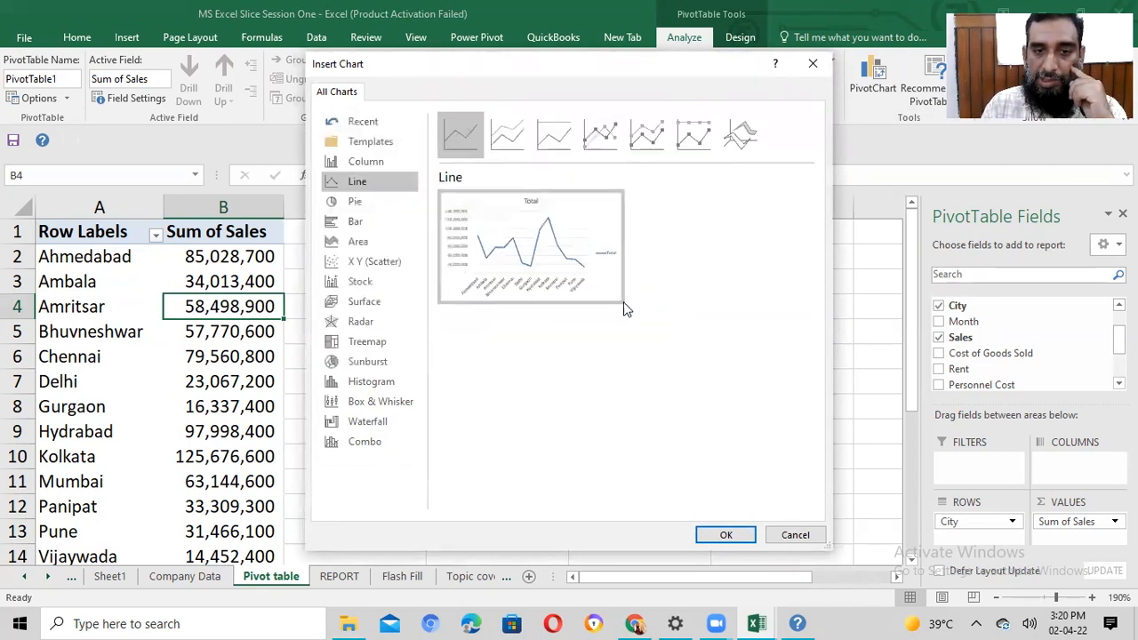
left_click(716, 536)
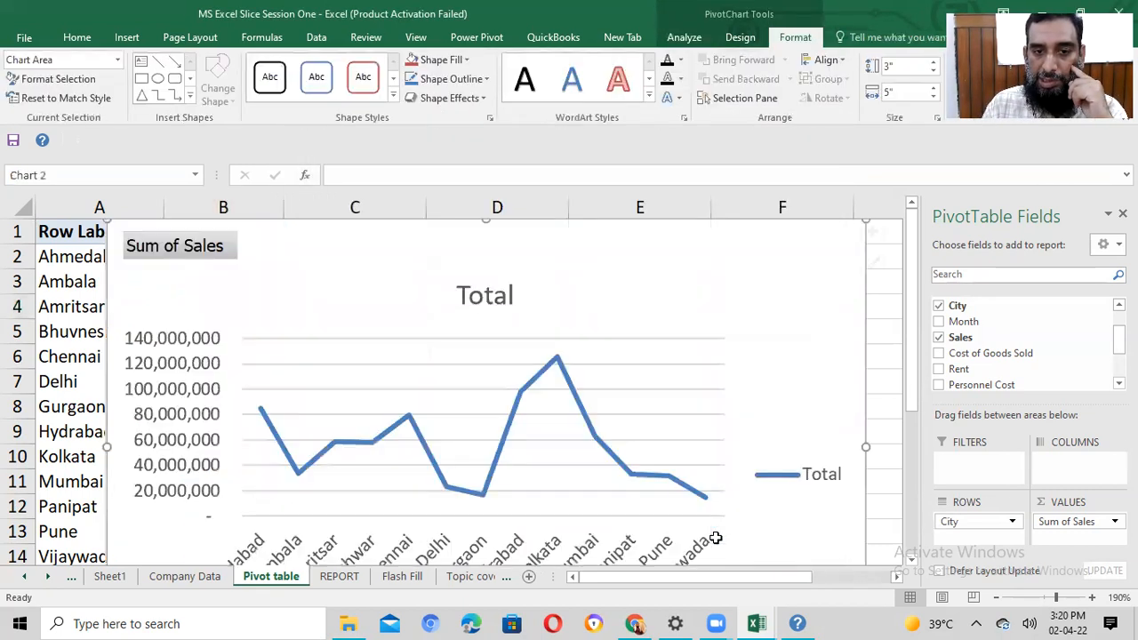
left_click_drag(661, 315, 841, 304)
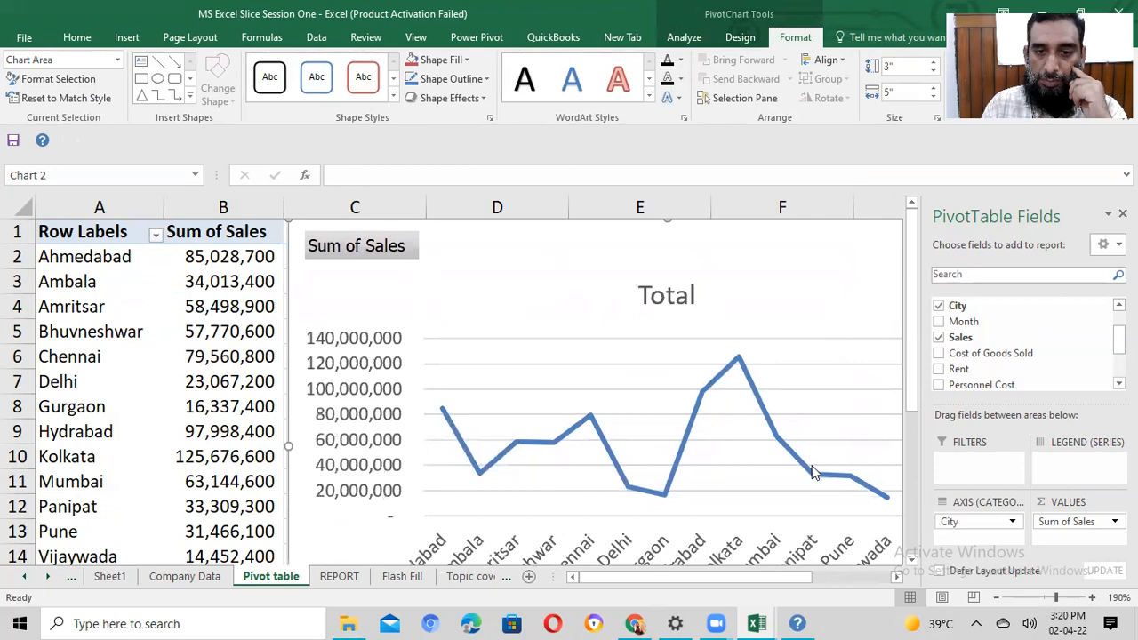
scroll(816, 473, "down", 2)
scroll(800, 444, "up", 2)
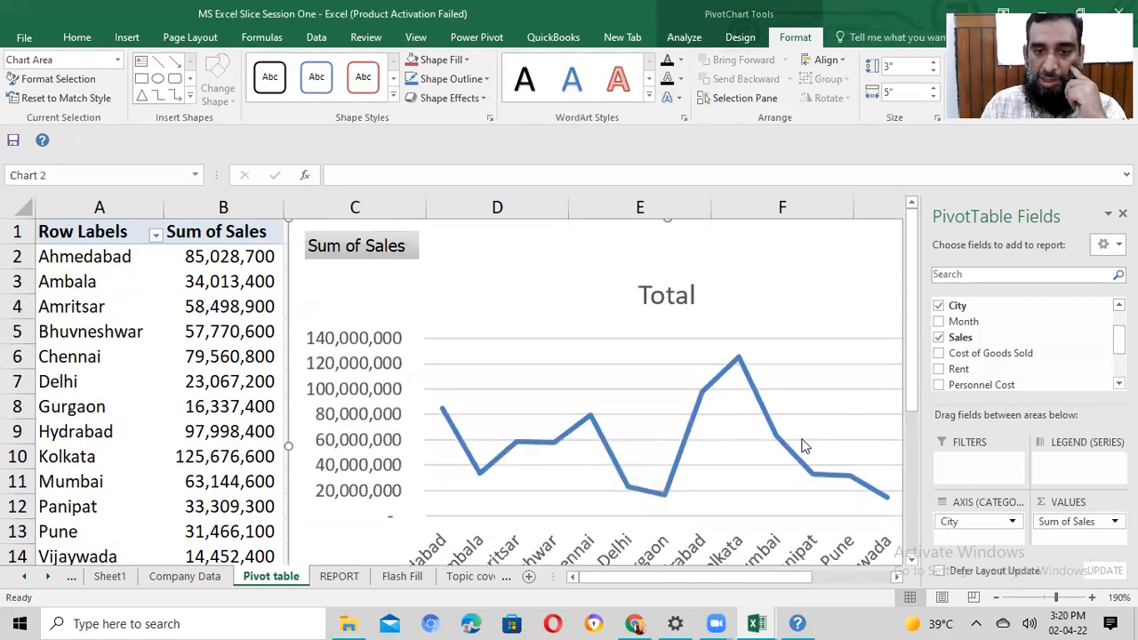
Step: Cut the line PivotChart from the sheet and return to the pivot table's sales values
right_click(471, 274)
left_click(495, 238)
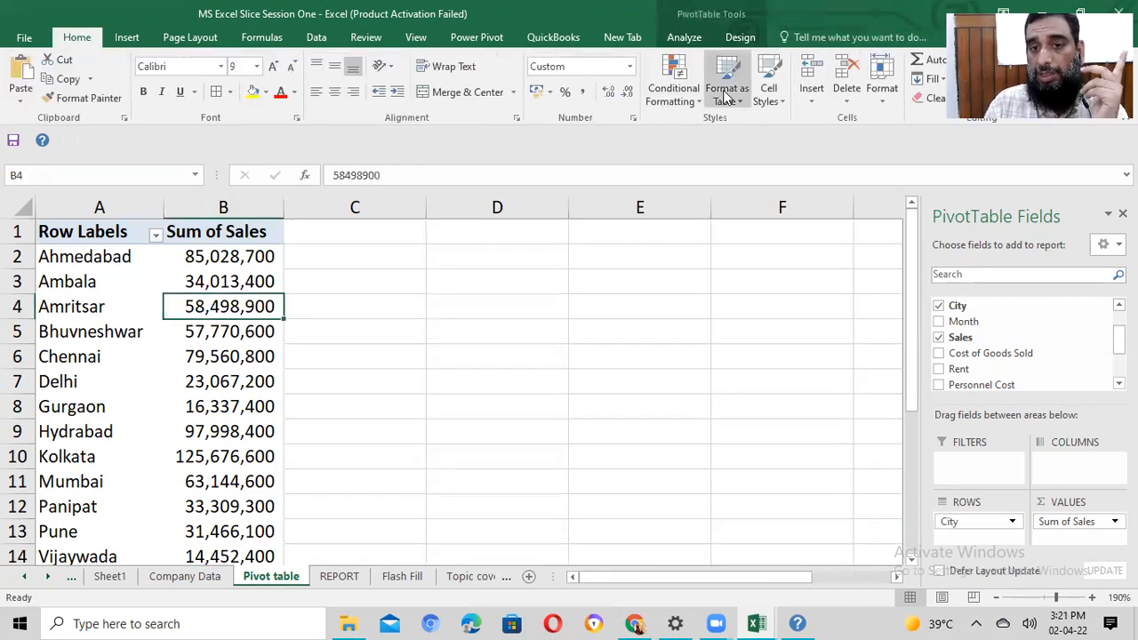
left_click(264, 280)
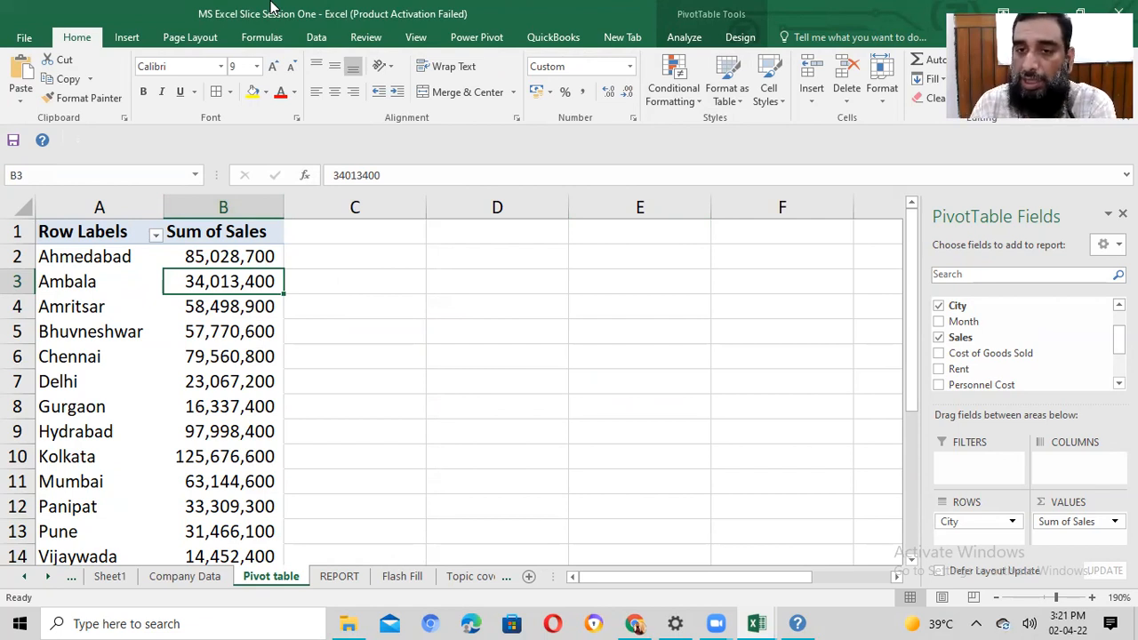
Step: Insert a timeline for the pivot table's Month field and place it beside the table
left_click(88, 272)
left_click(685, 38)
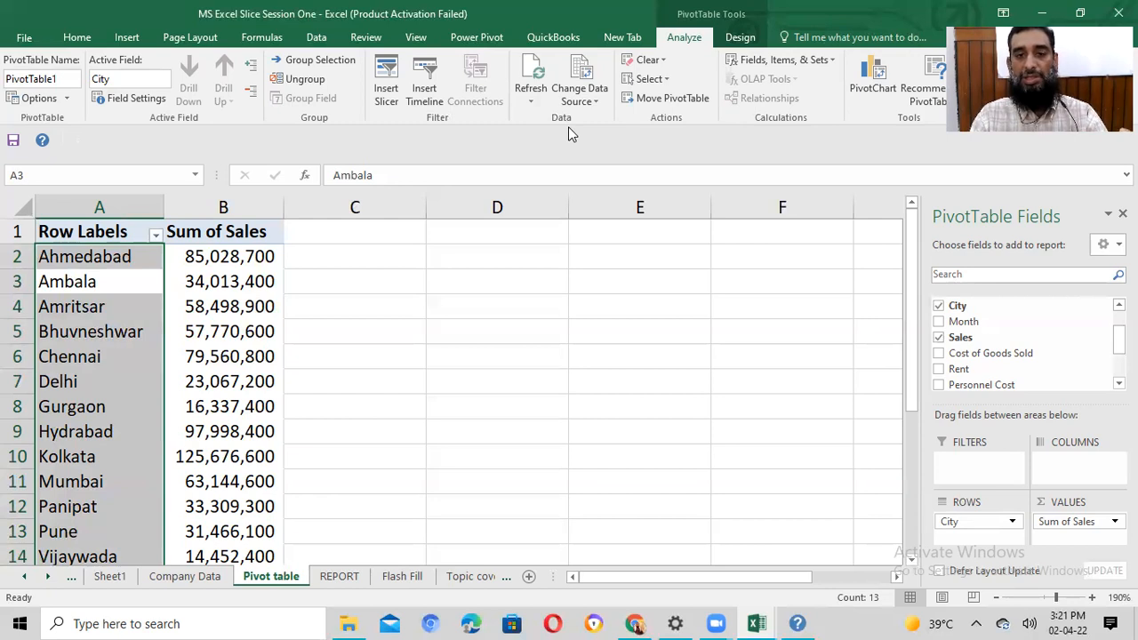
left_click(210, 307)
left_click(230, 258)
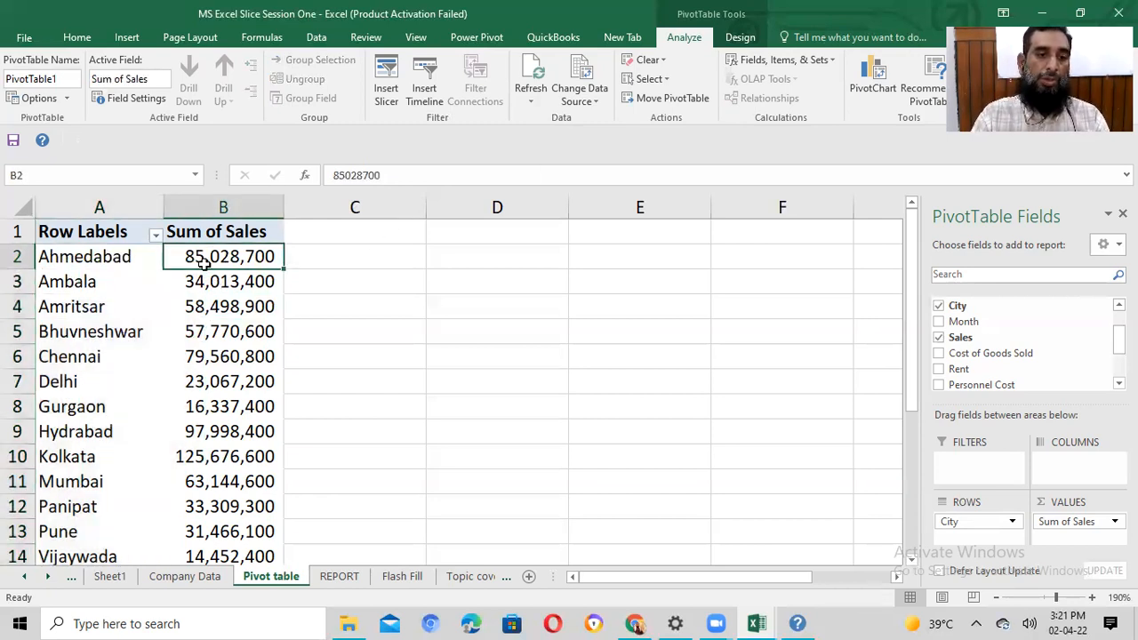
left_click(131, 259)
left_click_drag(151, 257, 223, 256)
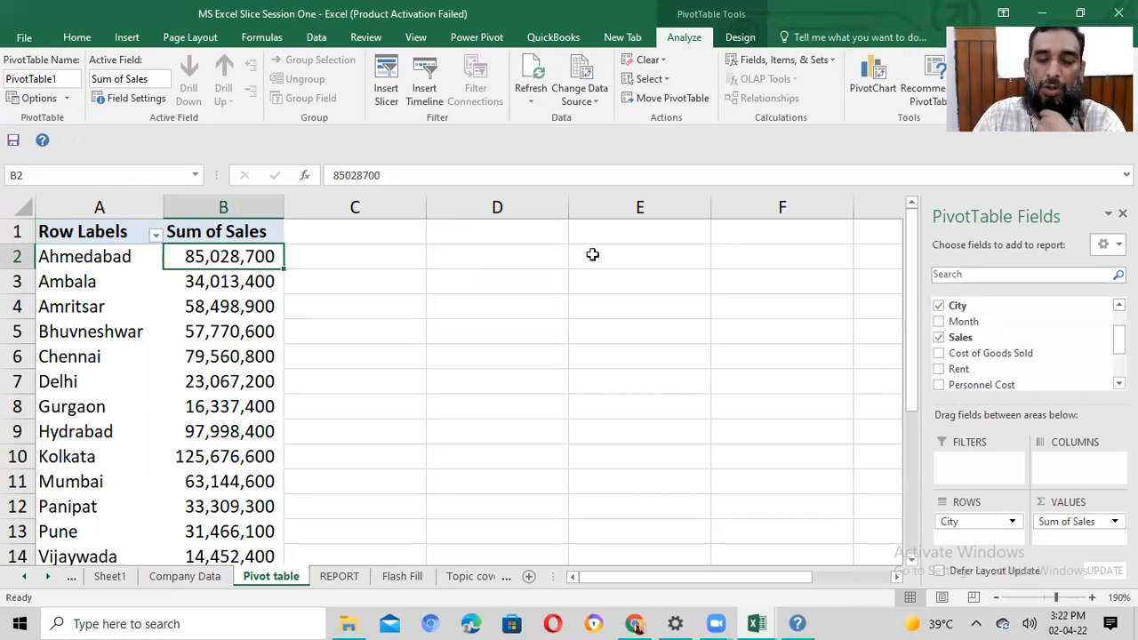
left_click(434, 95)
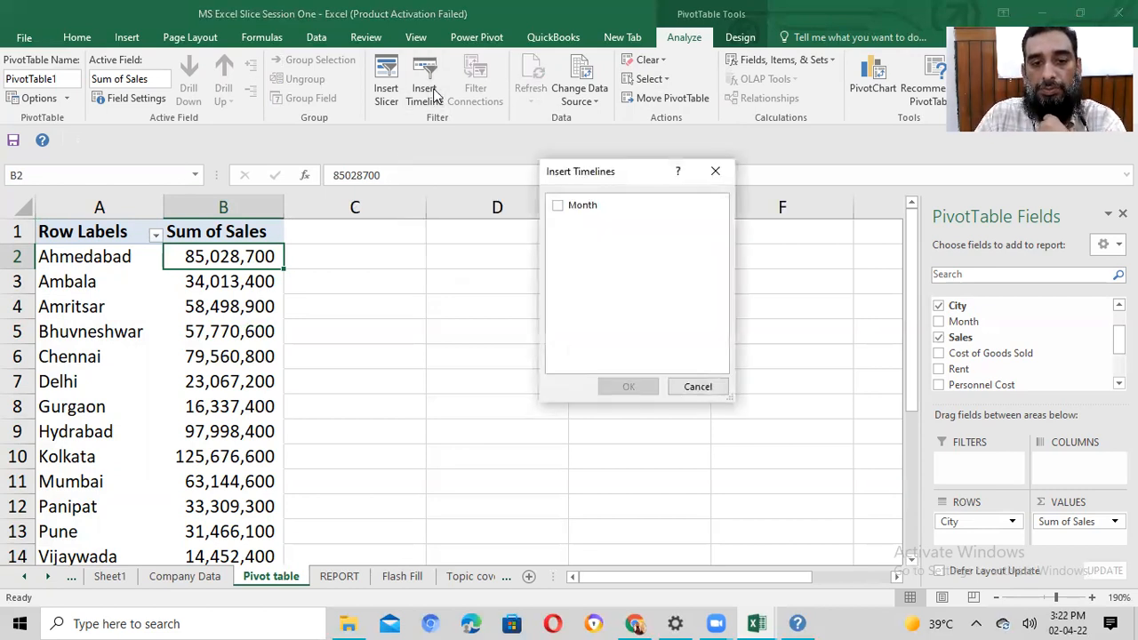
left_click(560, 212)
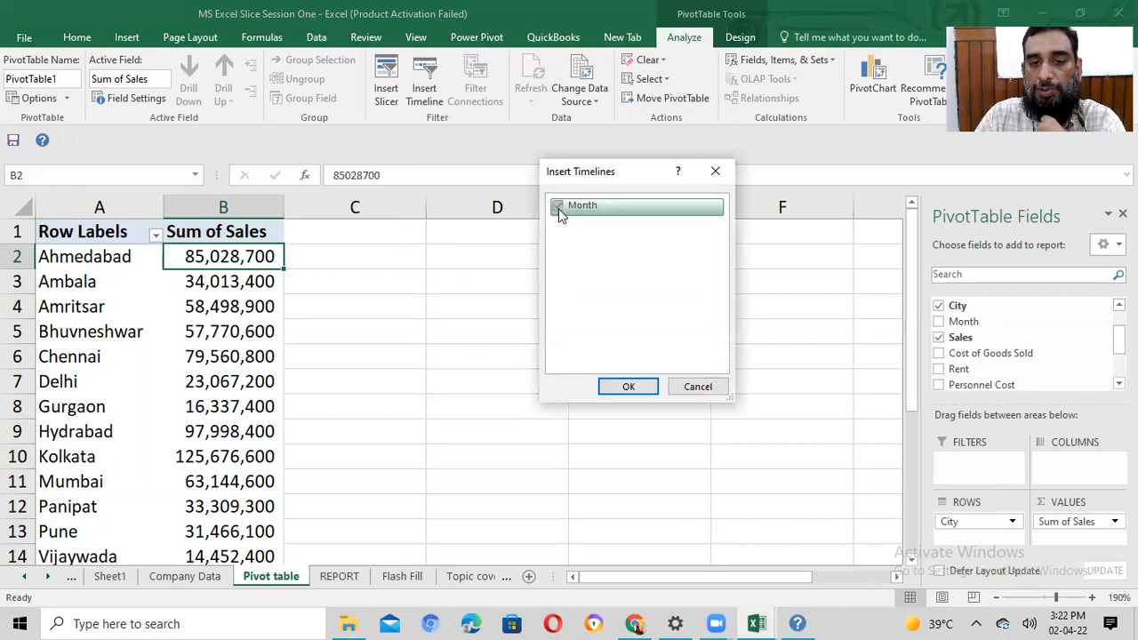
left_click(645, 387)
left_click_drag(528, 326, 616, 254)
Step: Try other timeline styles, apply the light blue one, and align the timeline at the sheet's upper edge over columns C to F
left_click(341, 83)
left_click(264, 78)
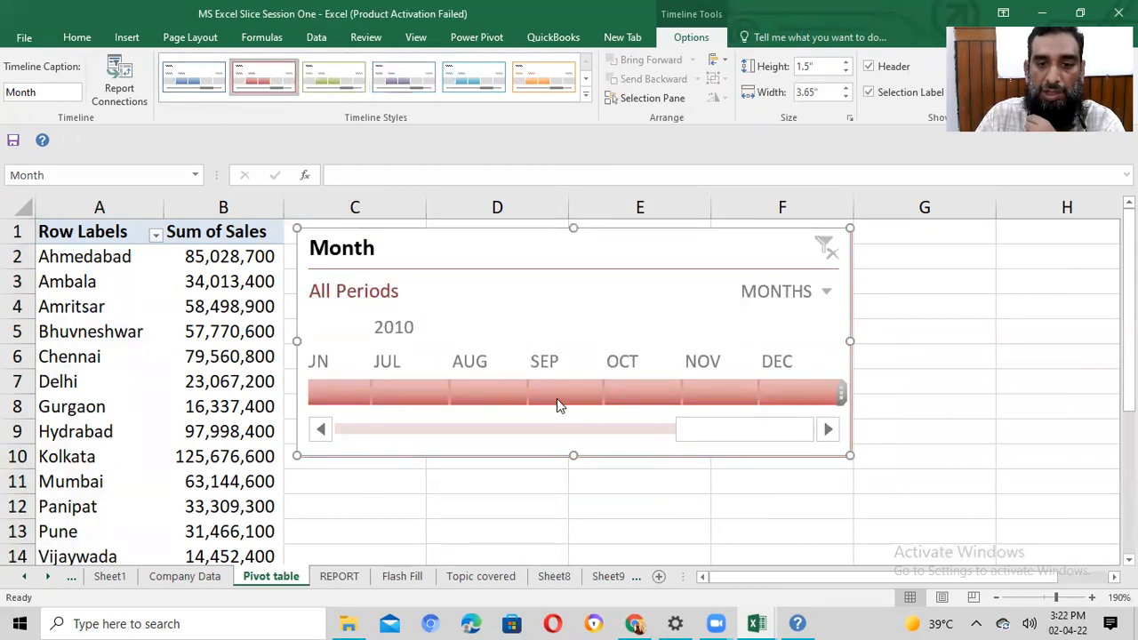
left_click_drag(602, 249, 624, 234)
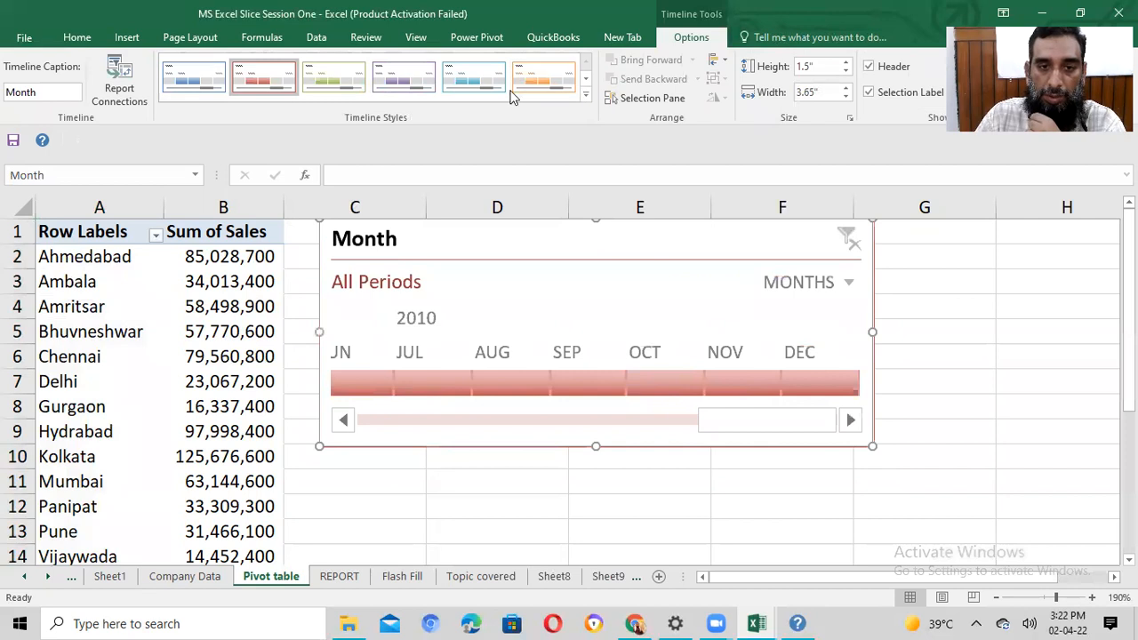
left_click(463, 90)
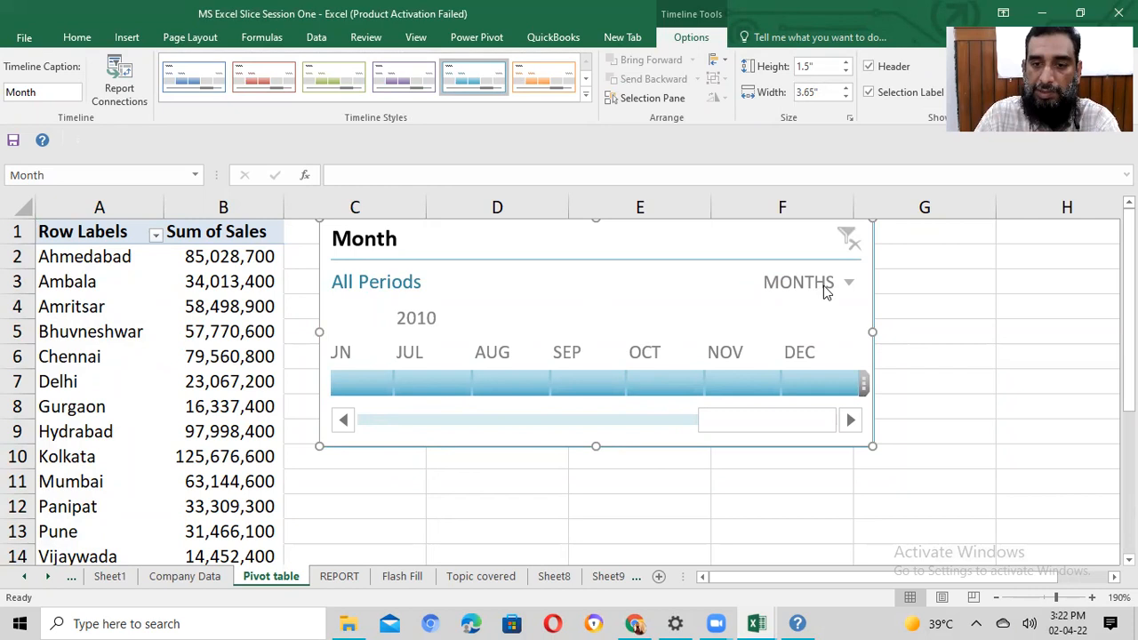
Step: Check which time levels the Month timeline offers and leave the level at Months
left_click(825, 289)
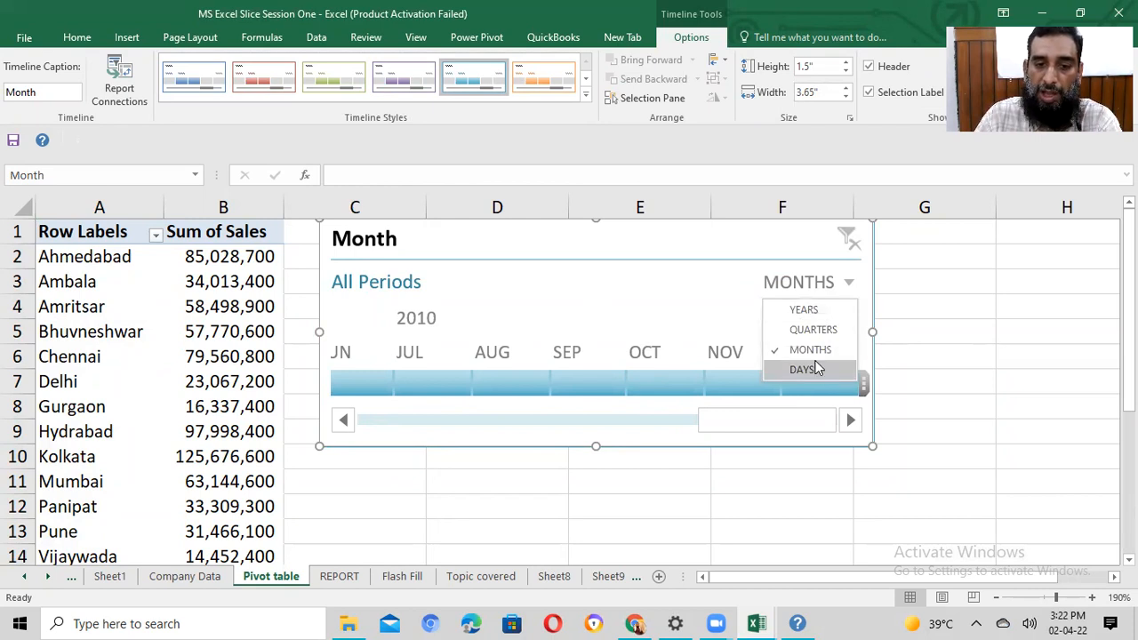
left_click(1022, 304)
left_click(1022, 303)
Step: Filter the pivot table to Jan 2009 with the timeline and review that month's sales by city
left_click_drag(756, 439, 374, 435)
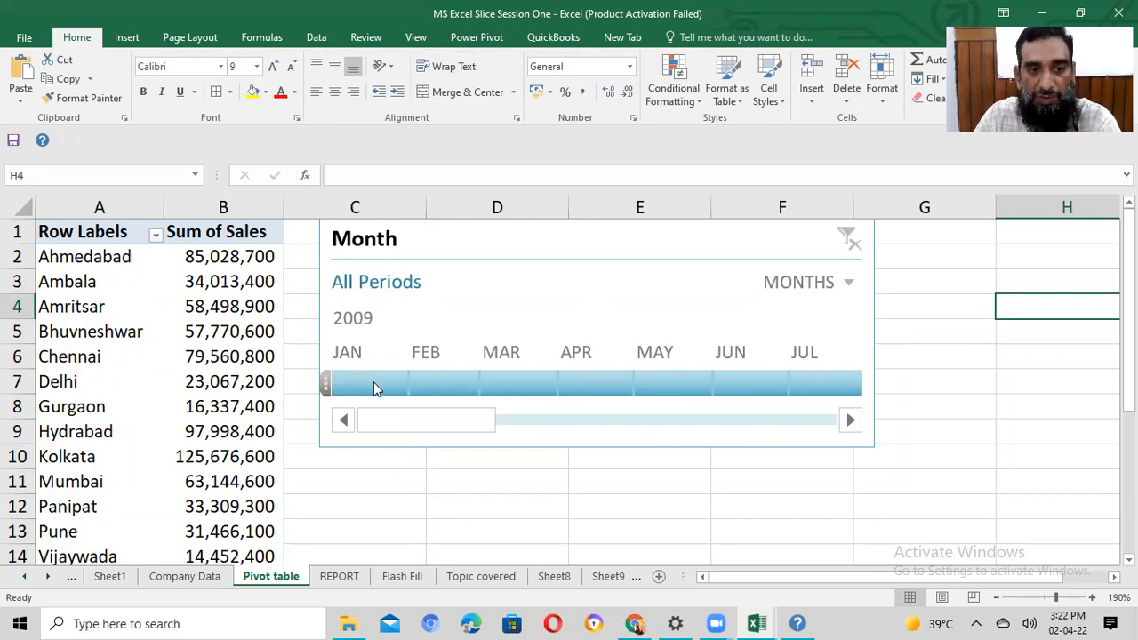
left_click(373, 381)
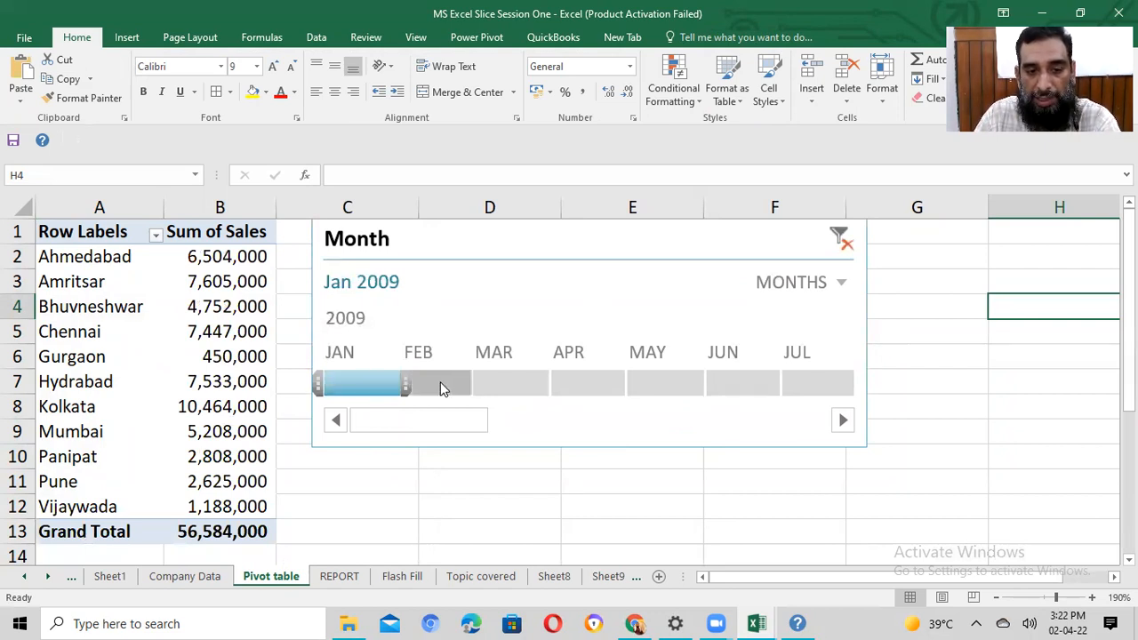
left_click_drag(222, 331, 222, 531)
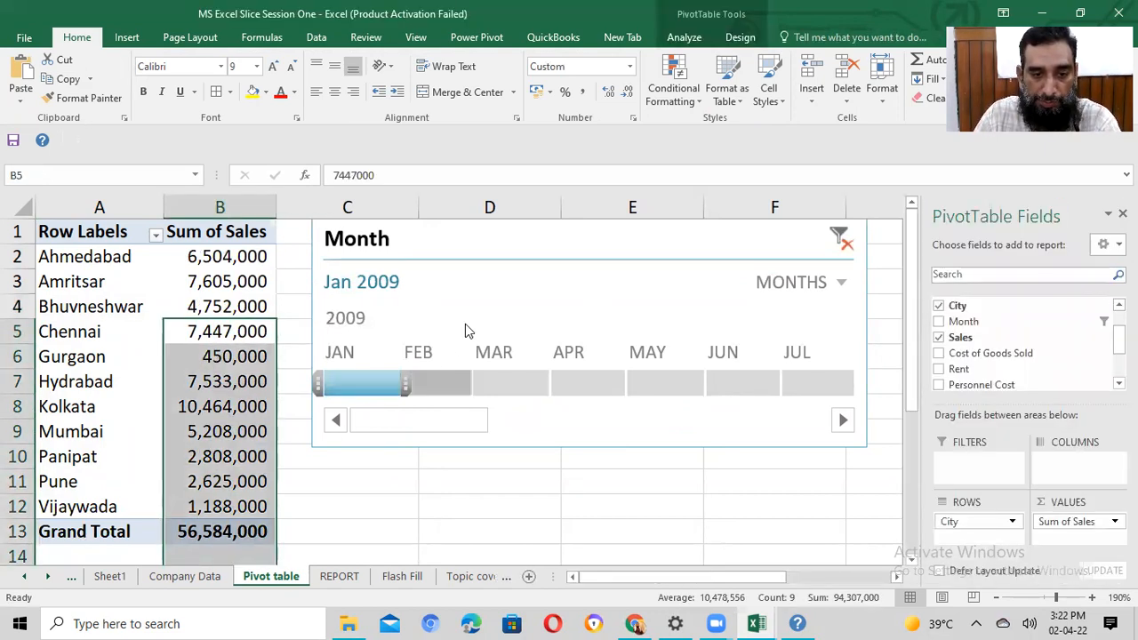
left_click(465, 324)
Step: Filter the pivot table to each single month from Feb to Jul 2009 in turn with the timeline
left_click(444, 383)
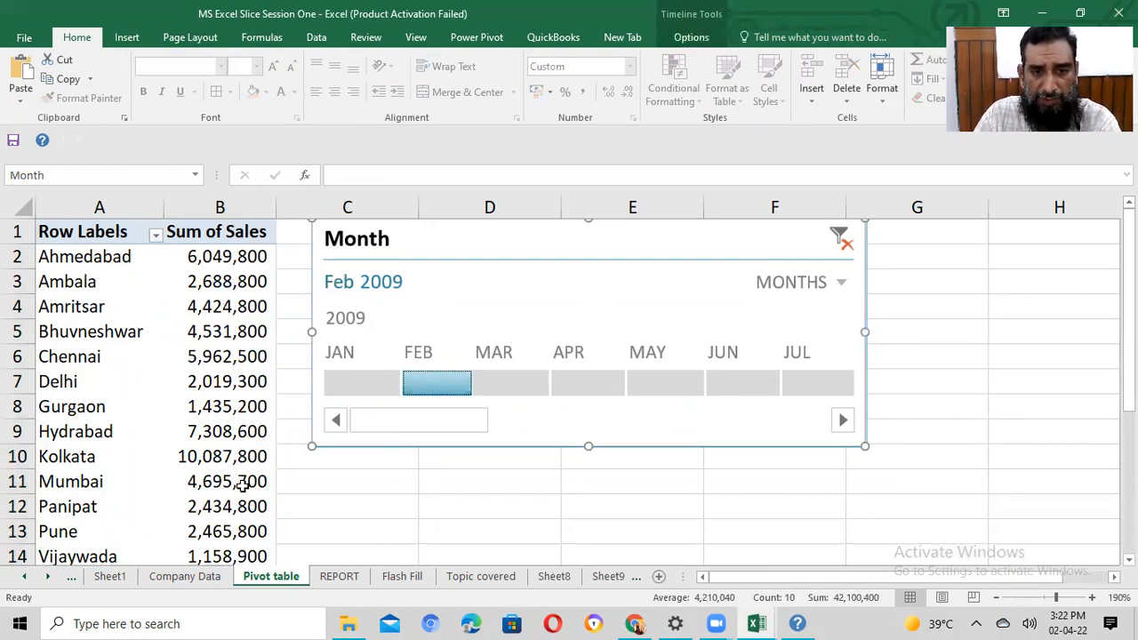
left_click(516, 386)
left_click(602, 391)
left_click(652, 385)
left_click(738, 385)
left_click(784, 386)
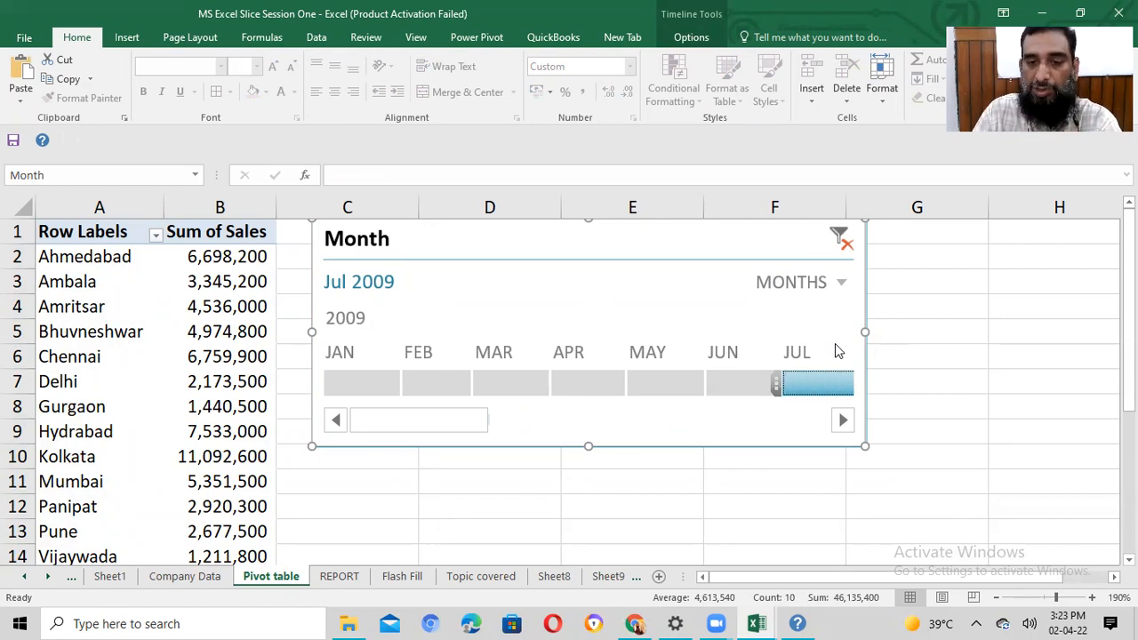
Step: Advance the timeline and filter the pivot table to Aug, Sep and Oct 2009, one month at a time
left_click(842, 421)
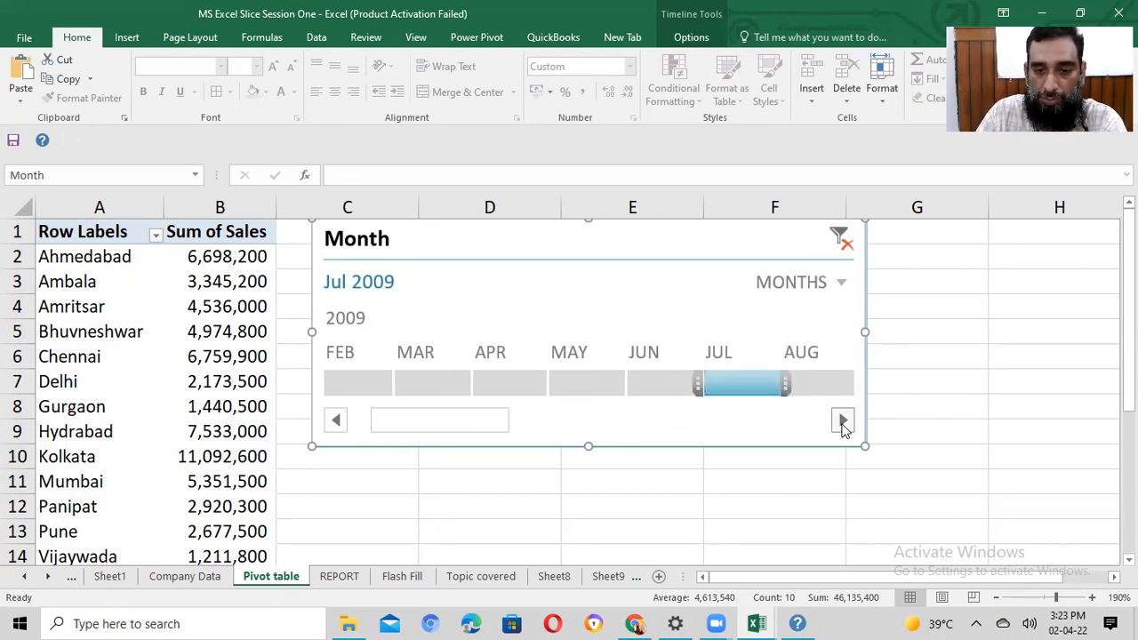
left_click(843, 421)
left_click(842, 421)
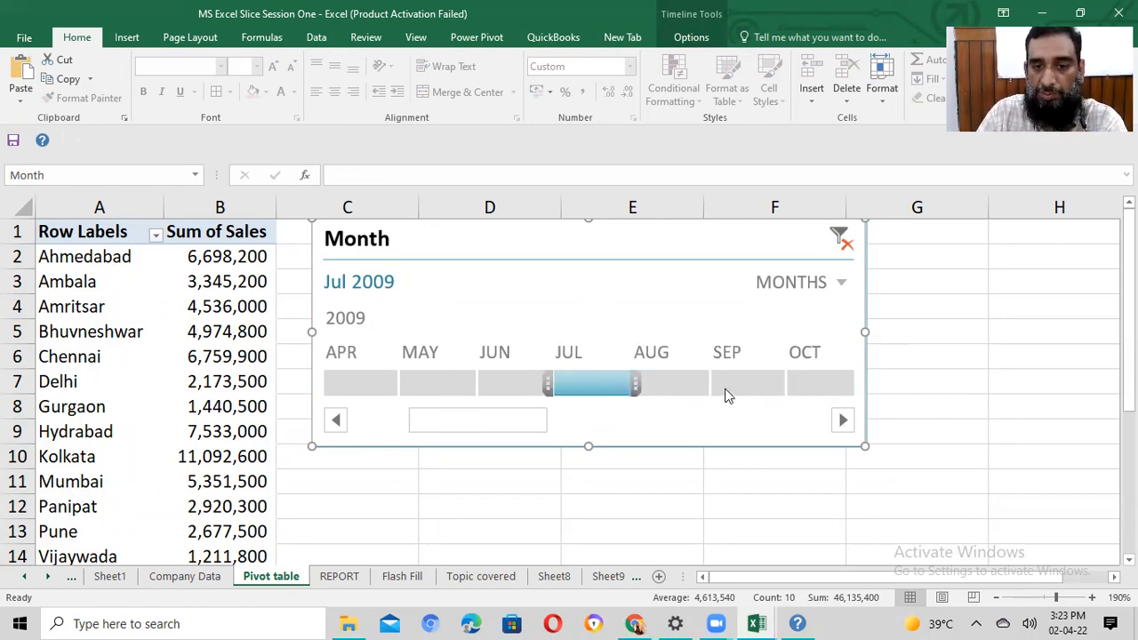
left_click(676, 383)
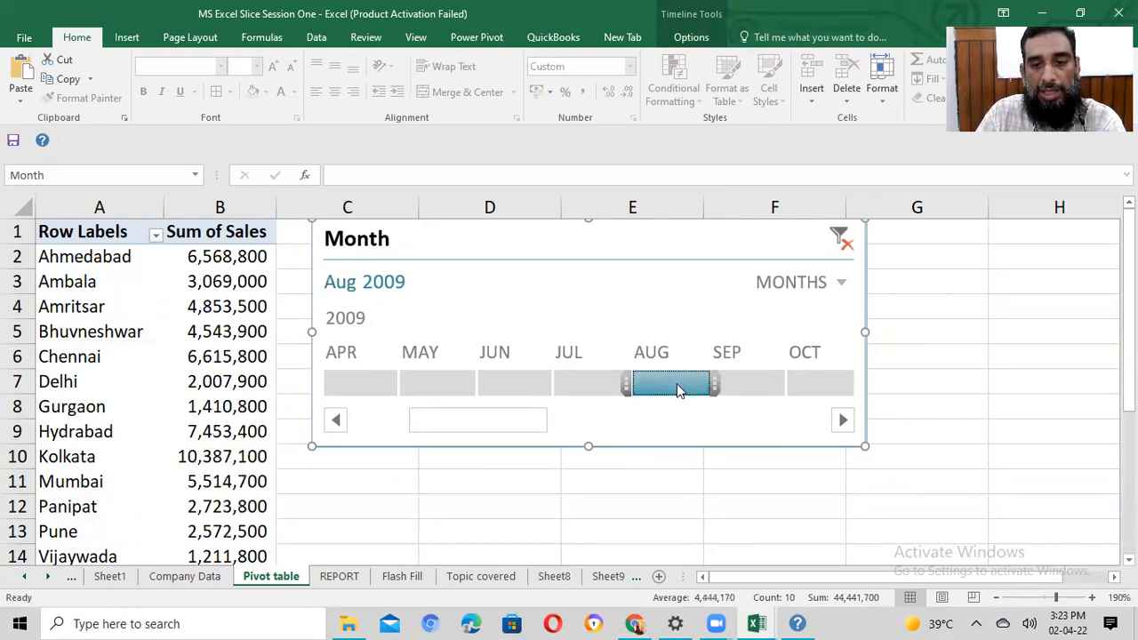
left_click(751, 383)
left_click(825, 383)
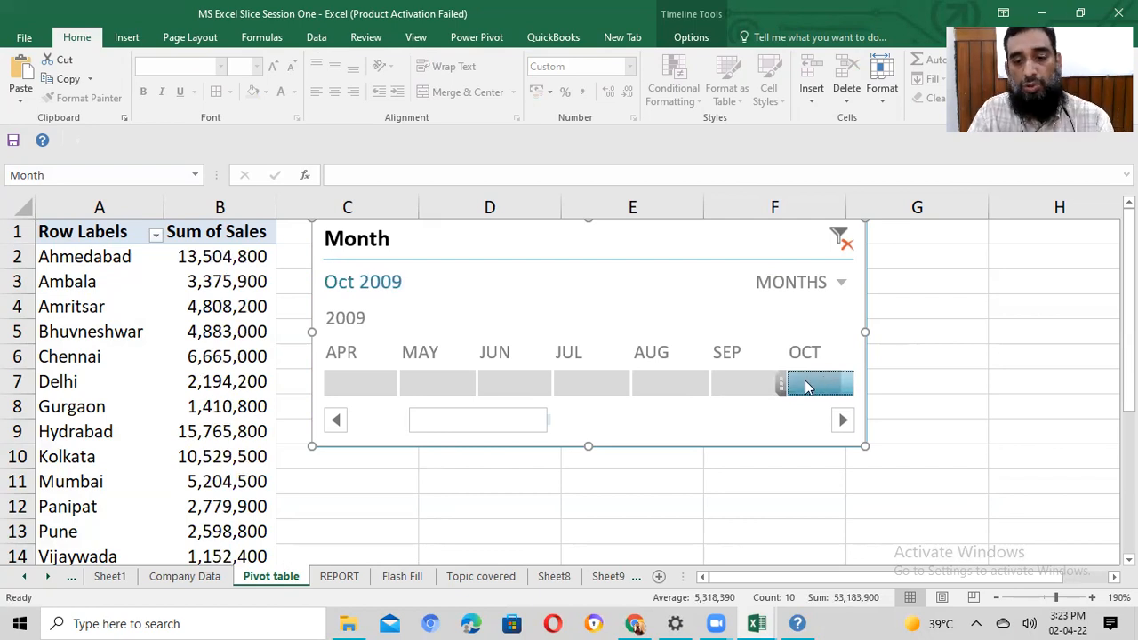
Step: Step the timeline filter back to Aug 2009 and extend it to cover Apr - Aug 2009
left_click(722, 383)
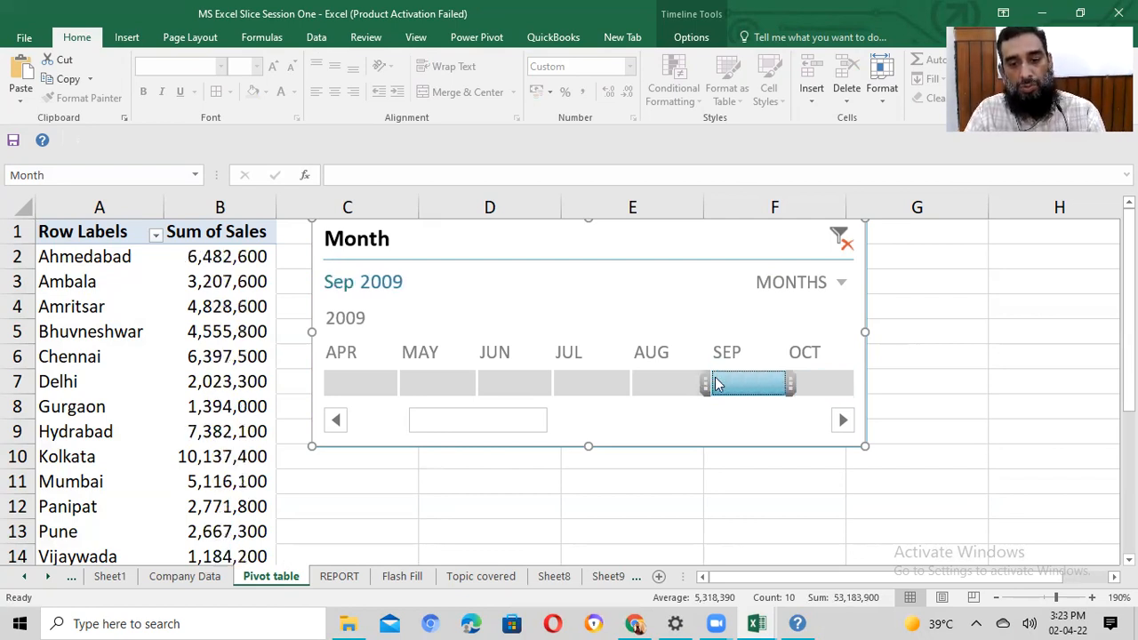
left_click(662, 387)
left_click_drag(620, 388, 338, 383)
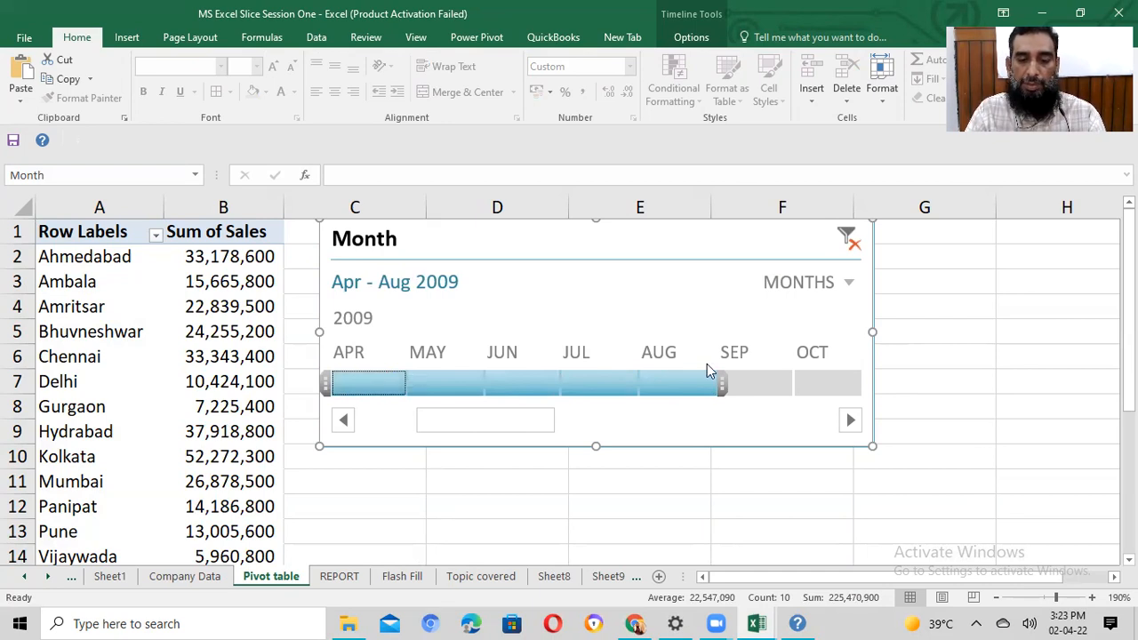
Step: Switch the timeline to quarters and filter the pivot table from Q1 2009 through to Q4 2009, one quarter at a time
left_click(844, 284)
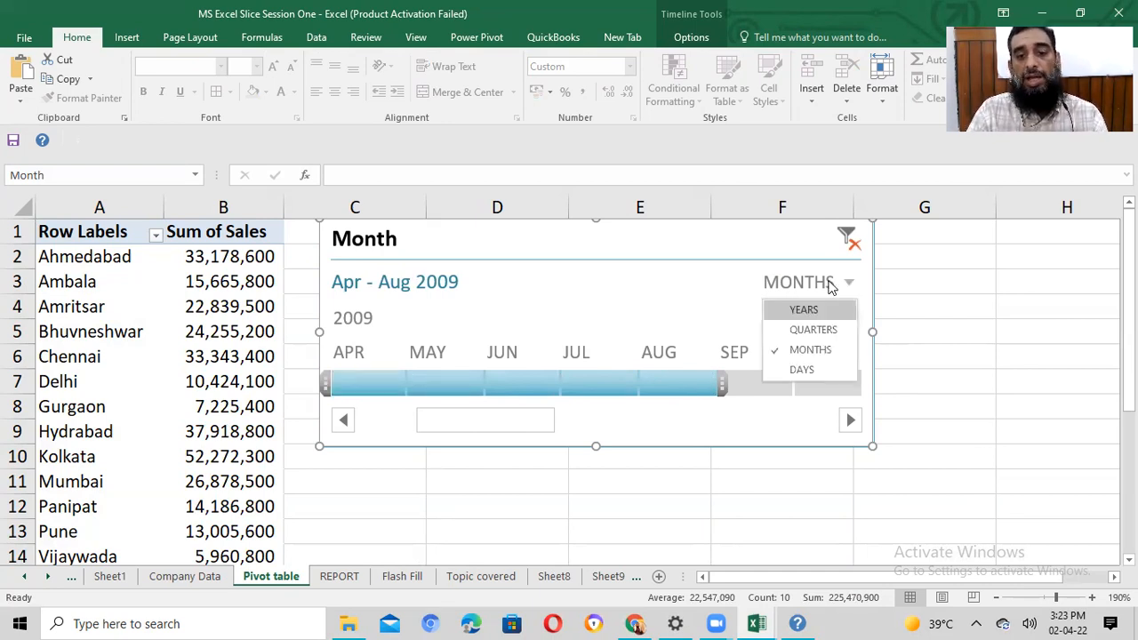
left_click(826, 336)
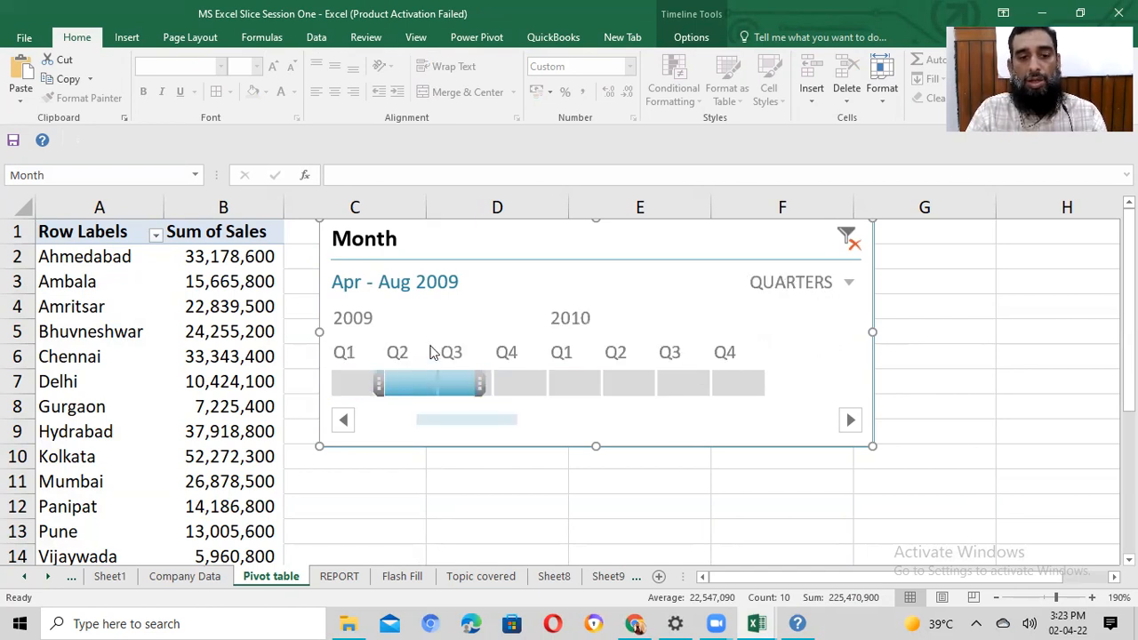
left_click(425, 382)
left_click(357, 381)
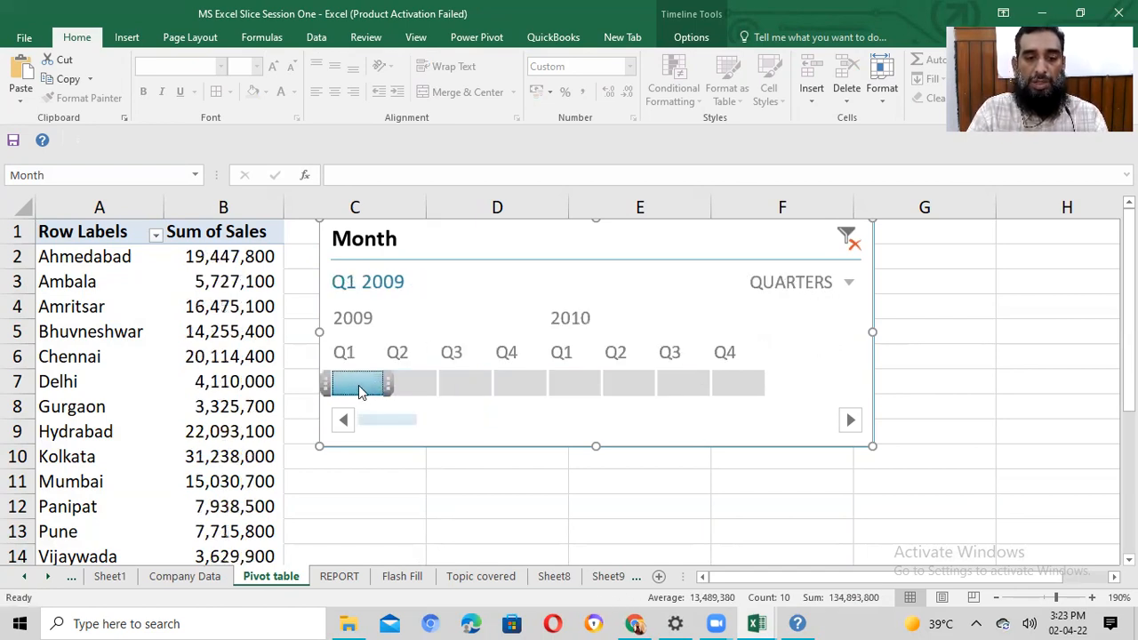
left_click_drag(358, 391, 538, 384)
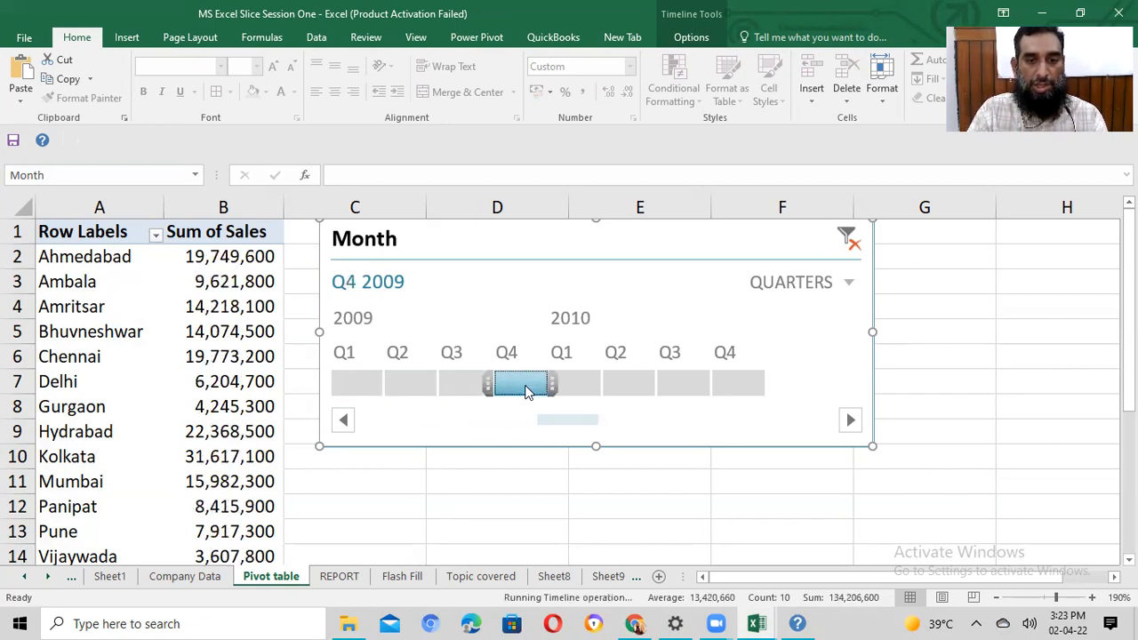
Step: Switch the timeline to years and filter the pivot table to 2009, 2010 and 2009 again
left_click(848, 283)
left_click(824, 310)
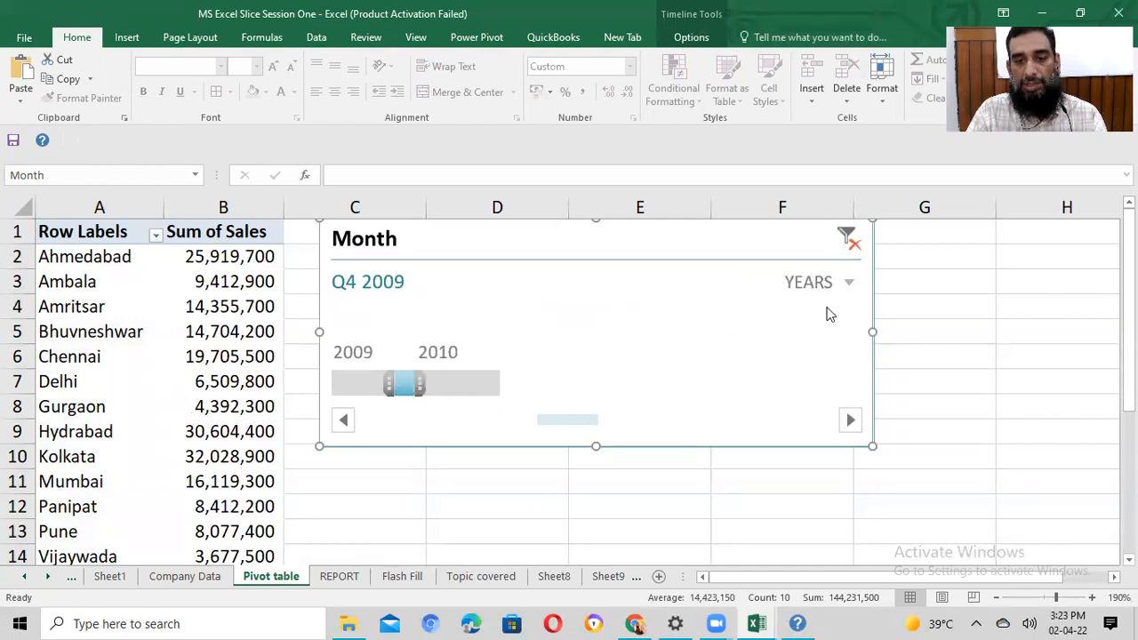
left_click(851, 284)
left_click(848, 305)
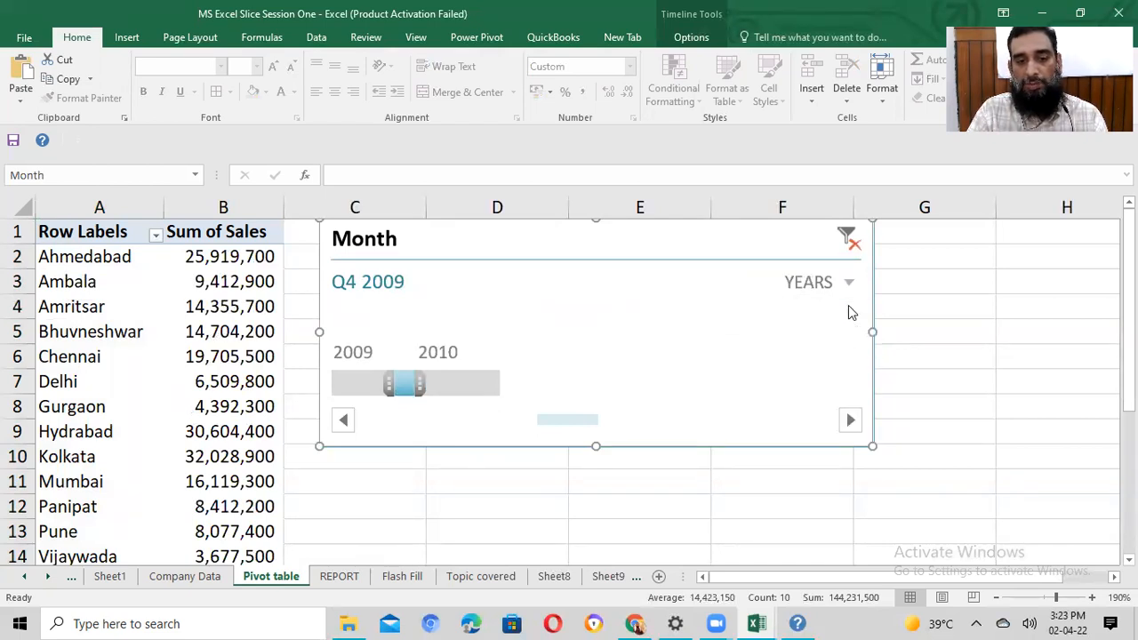
left_click(355, 382)
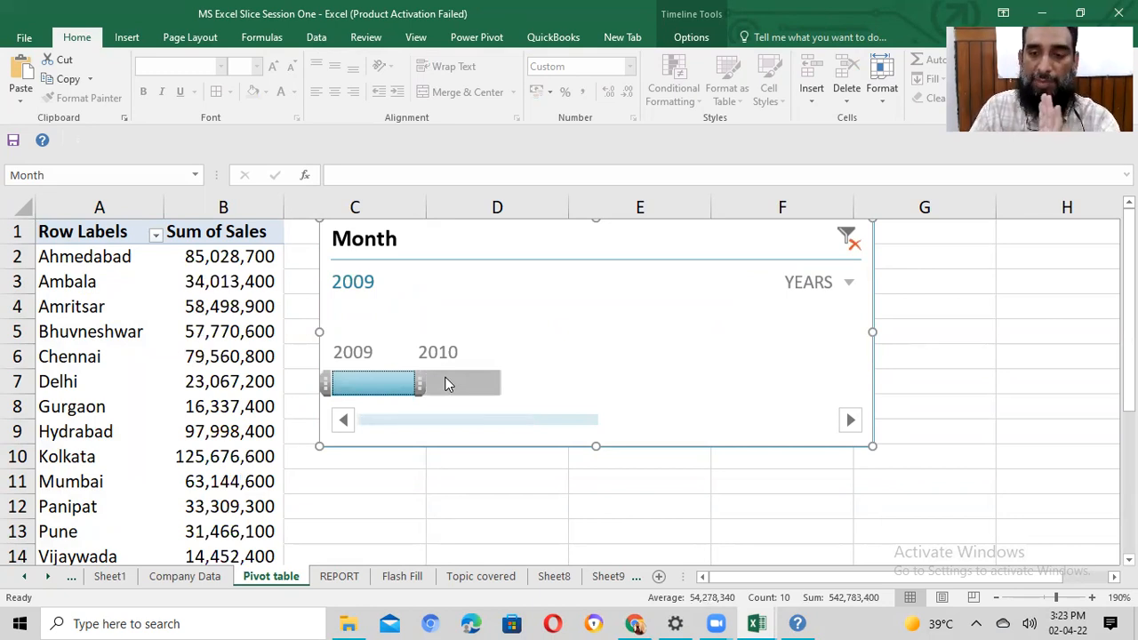
left_click(447, 384)
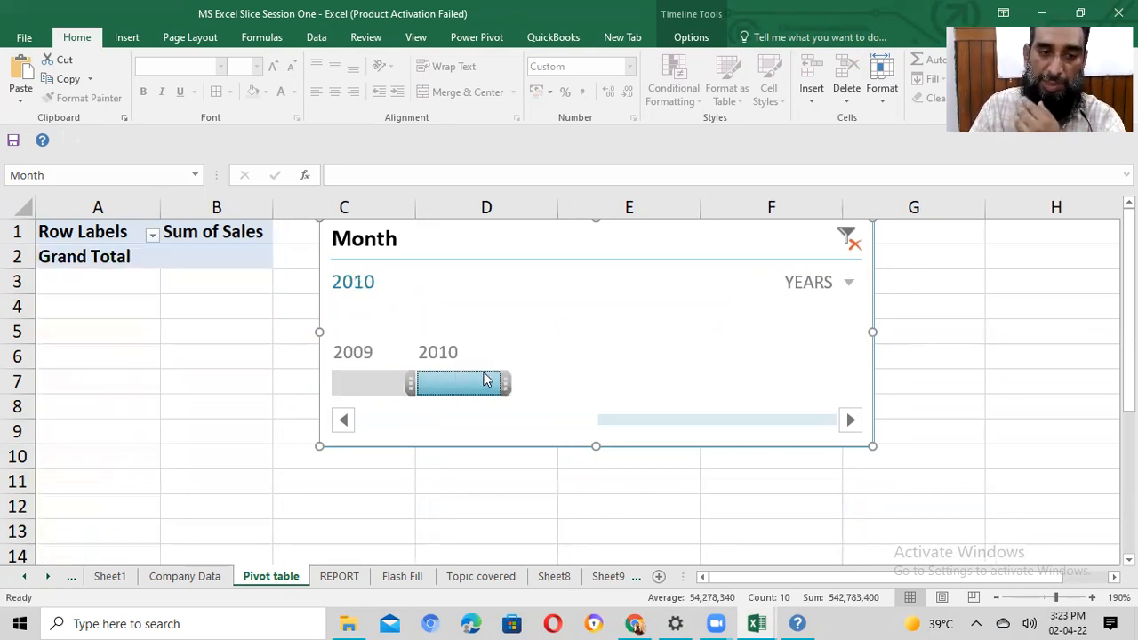
left_click(364, 380)
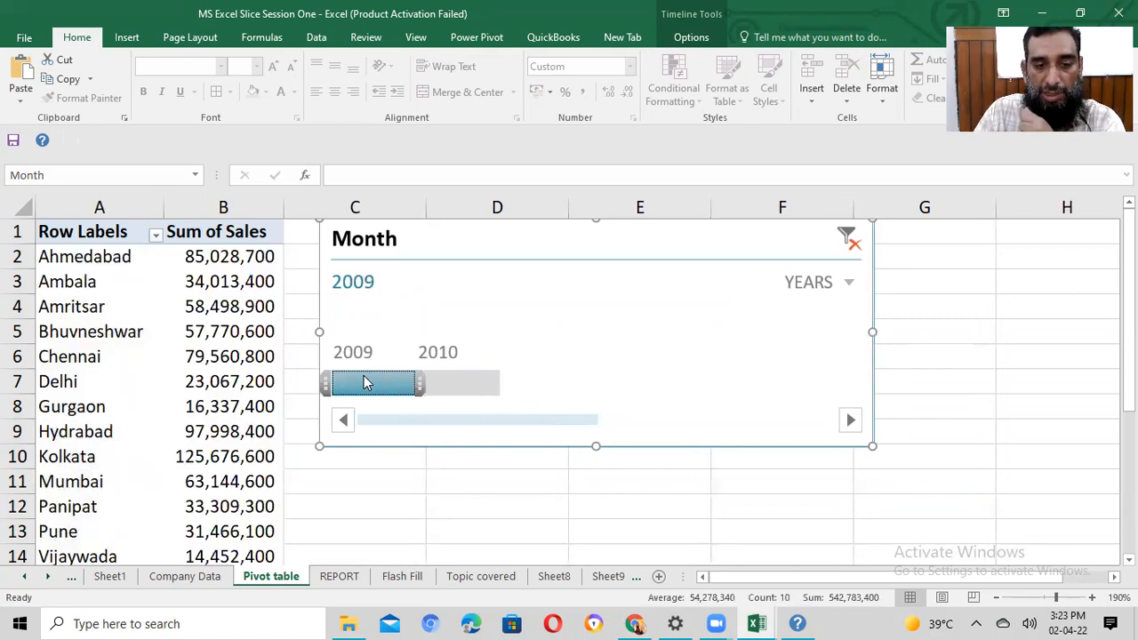
Step: Switch the timeline to days and filter the pivot table to Jan 31, 2009
left_click(849, 282)
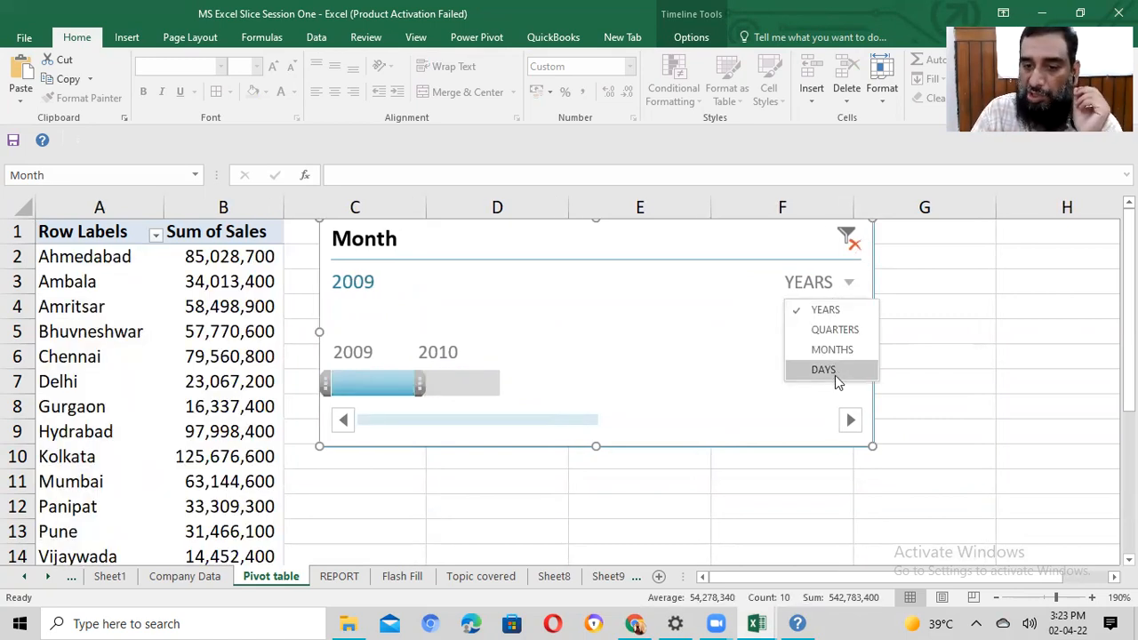
left_click(835, 375)
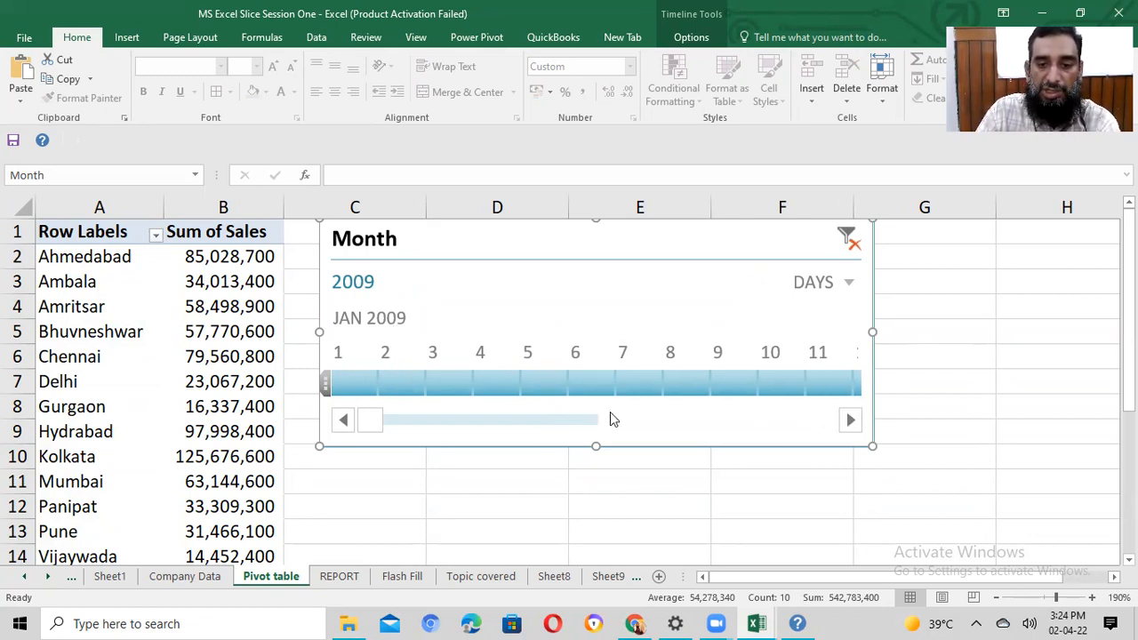
left_click(850, 419)
left_click_drag(850, 420, 850, 419)
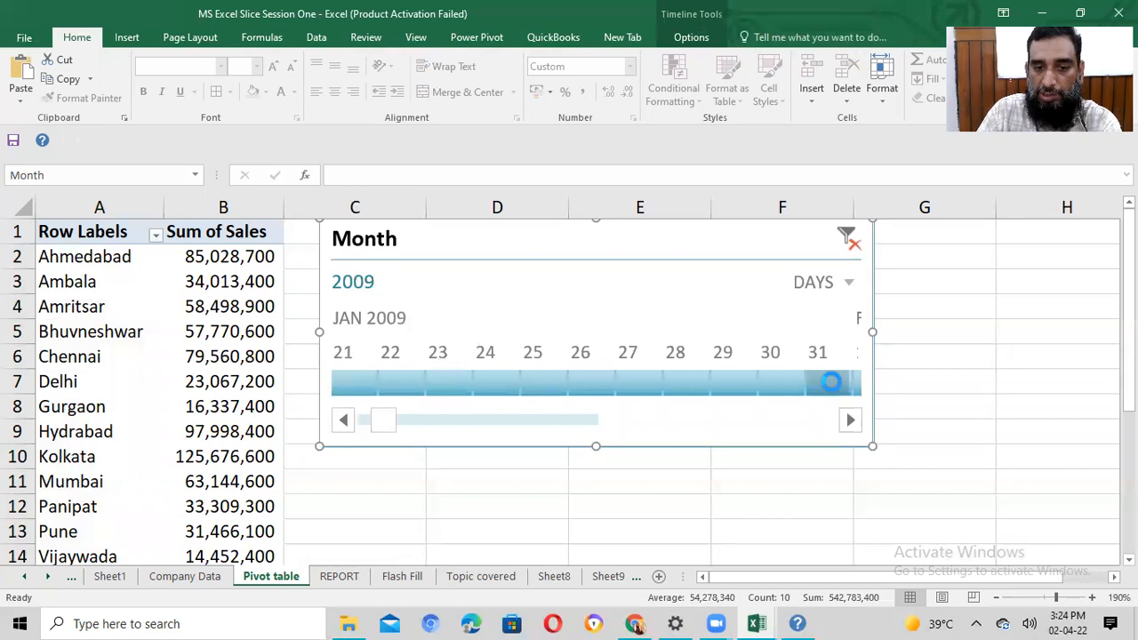
left_click(830, 382)
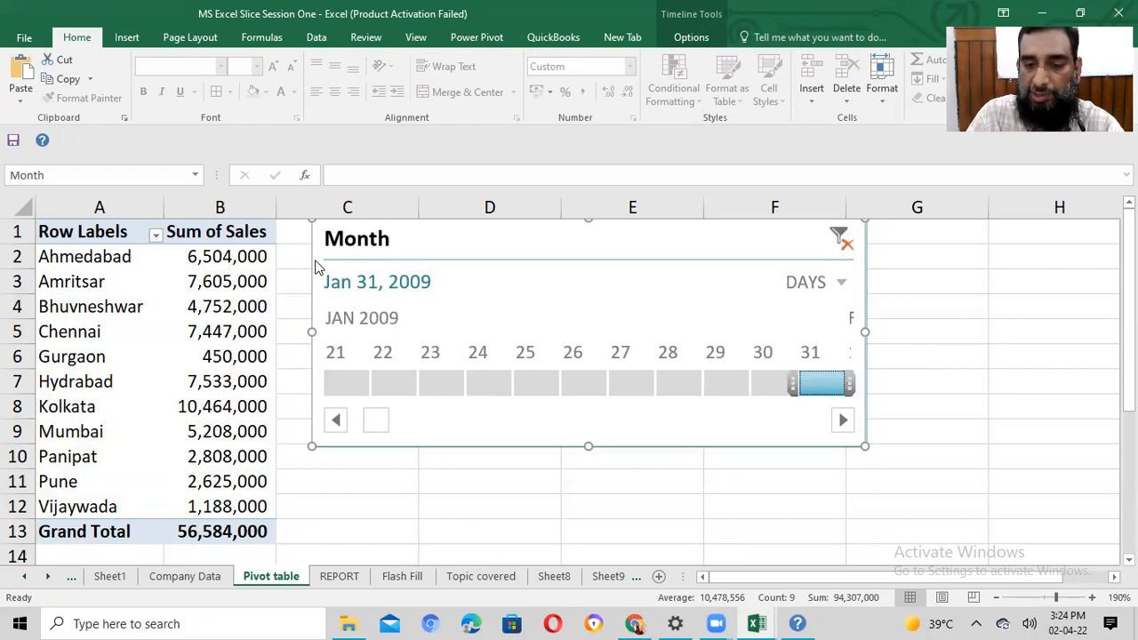
Step: Clear the day filter and use the timeline by months to filter the pivot table to Jan, Feb and Mar 2009 in turn
left_click(840, 240)
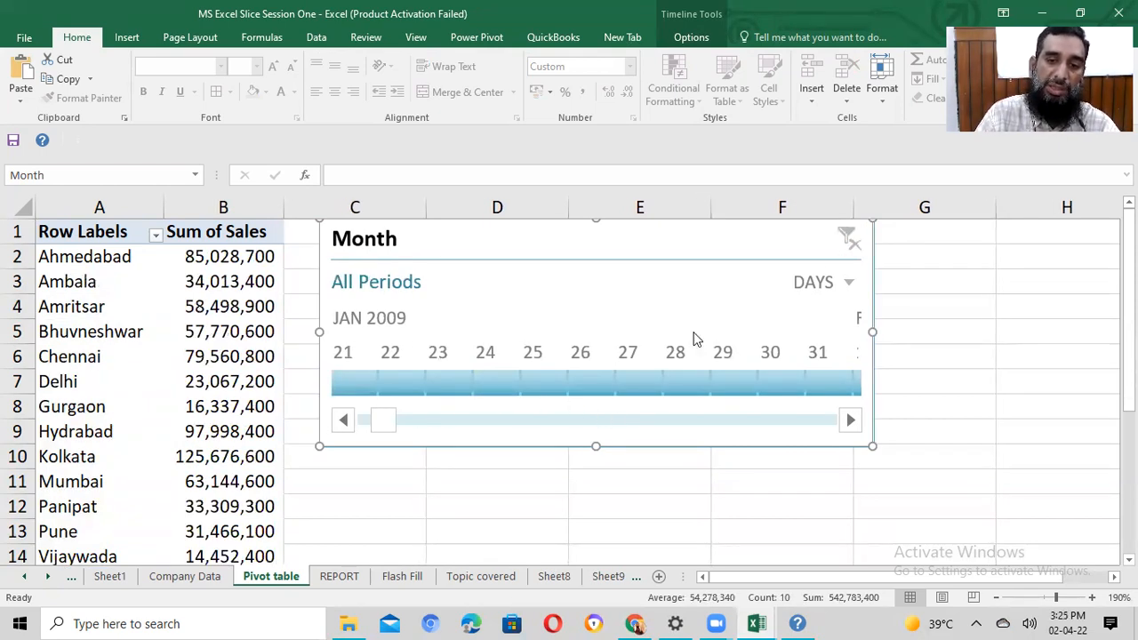
left_click(846, 282)
left_click(836, 352)
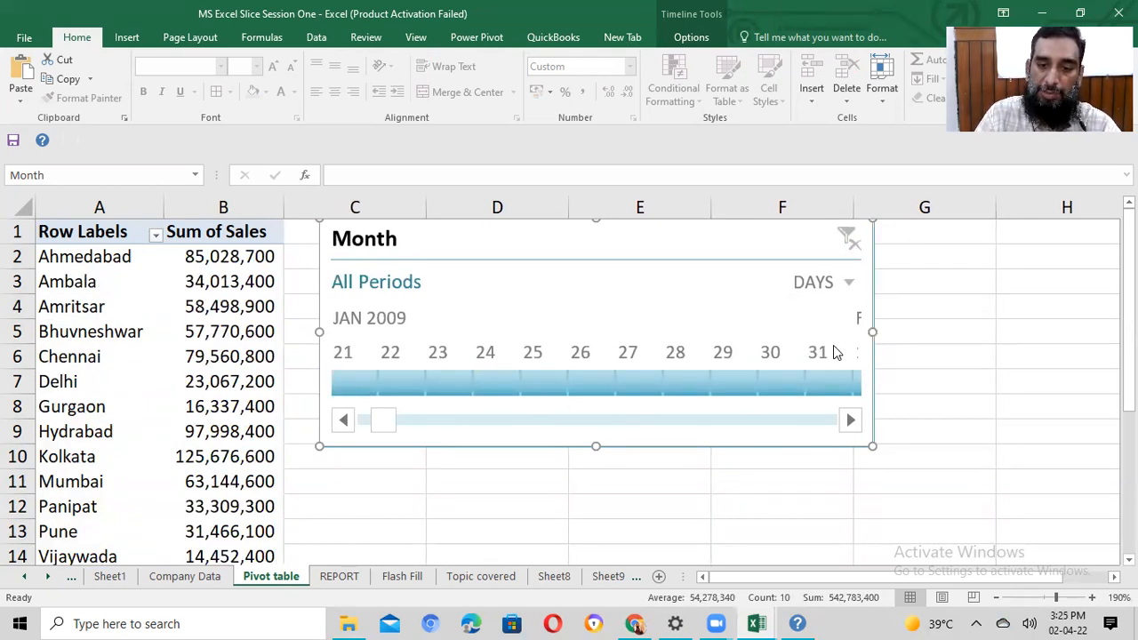
left_click(396, 380)
left_click(438, 381)
left_click(516, 391)
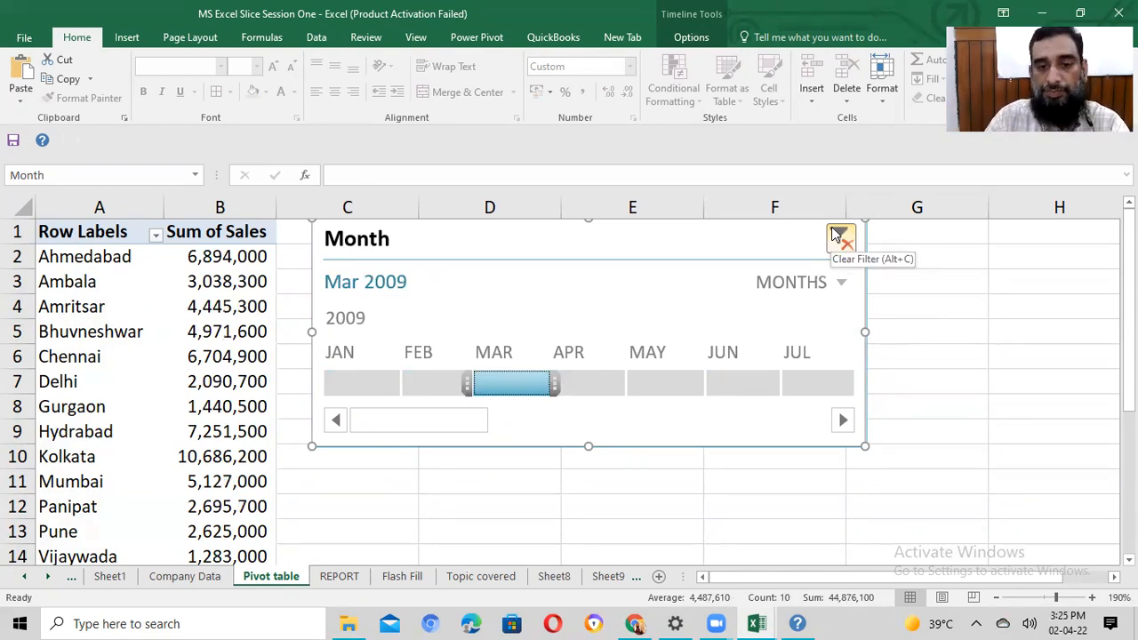
Step: Clear the Mar 2009 filter and remove the Month timeline from the pivot table sheet
right_click(811, 236)
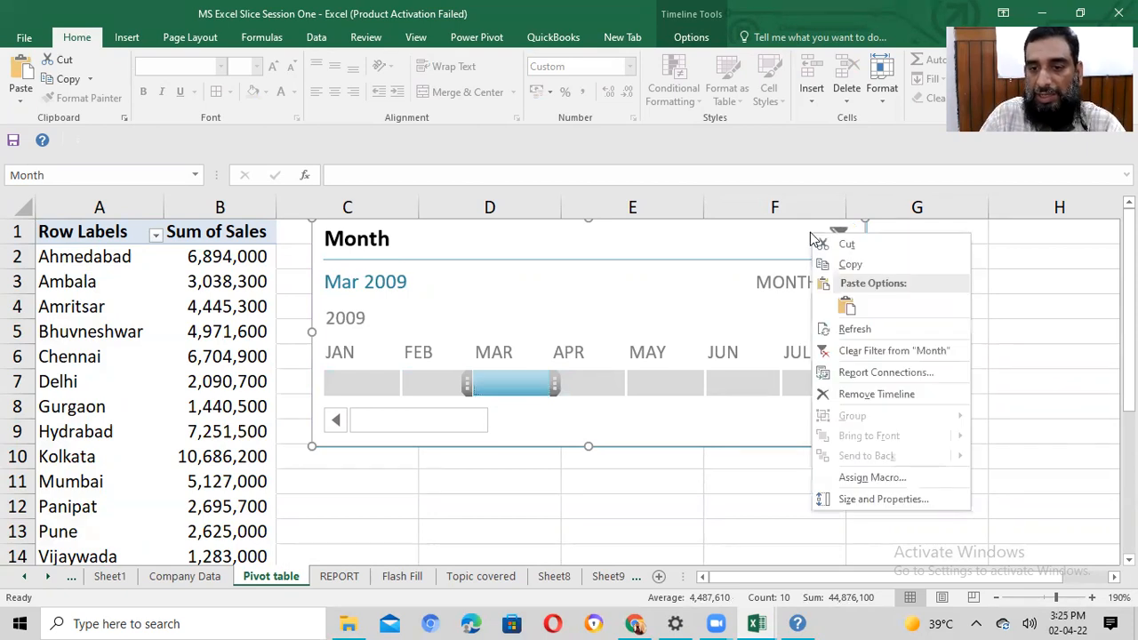
left_click(840, 243)
left_click(584, 483)
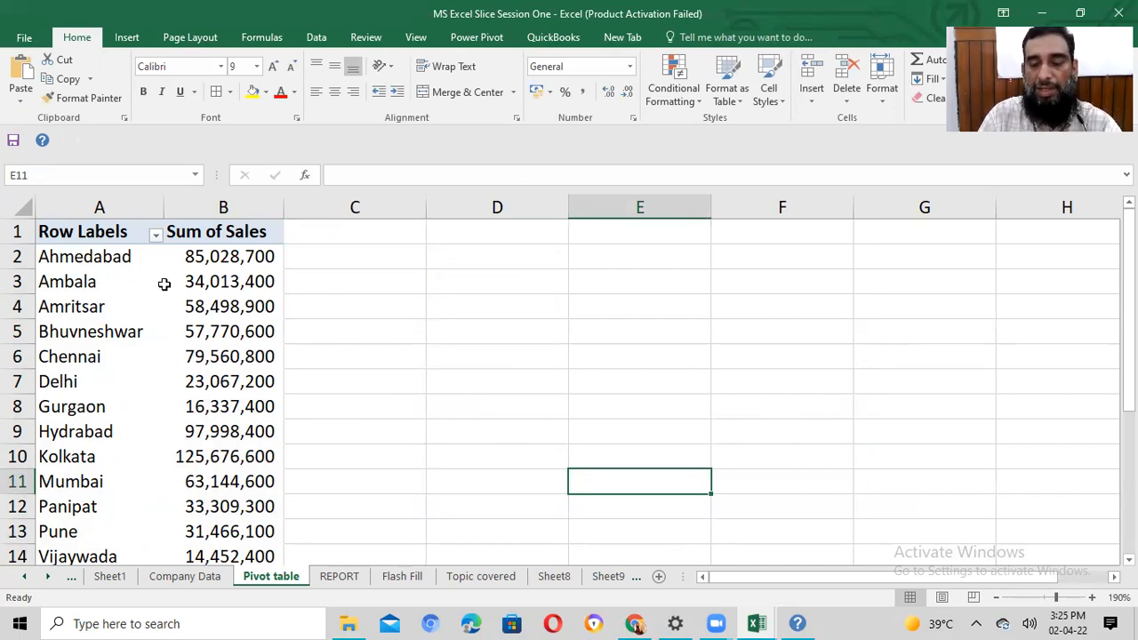
mouse_move(164, 284)
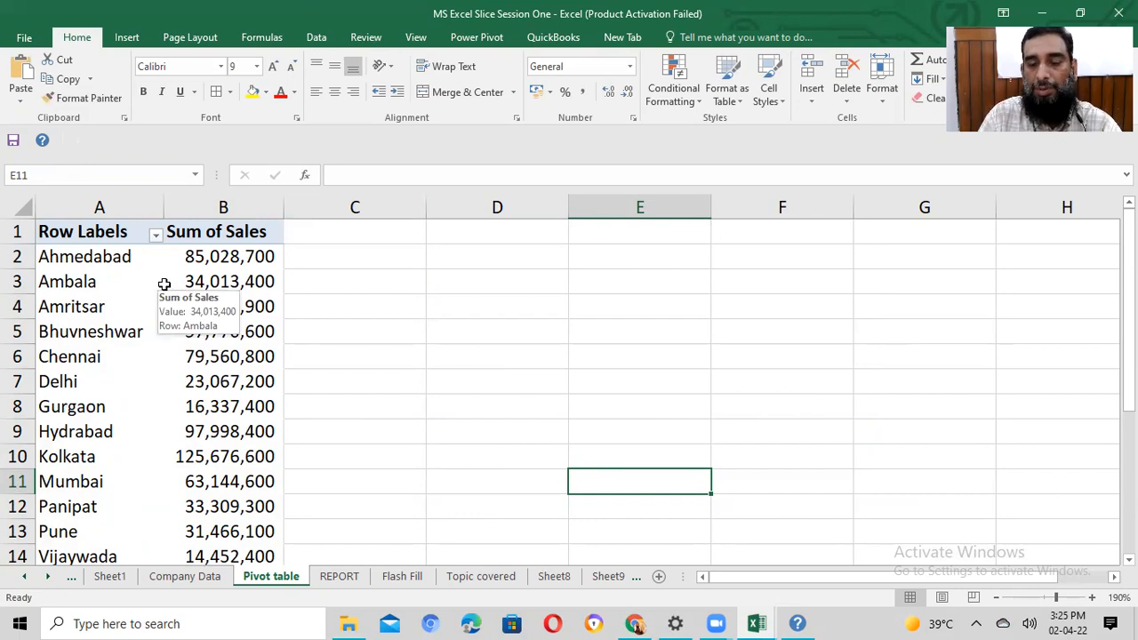